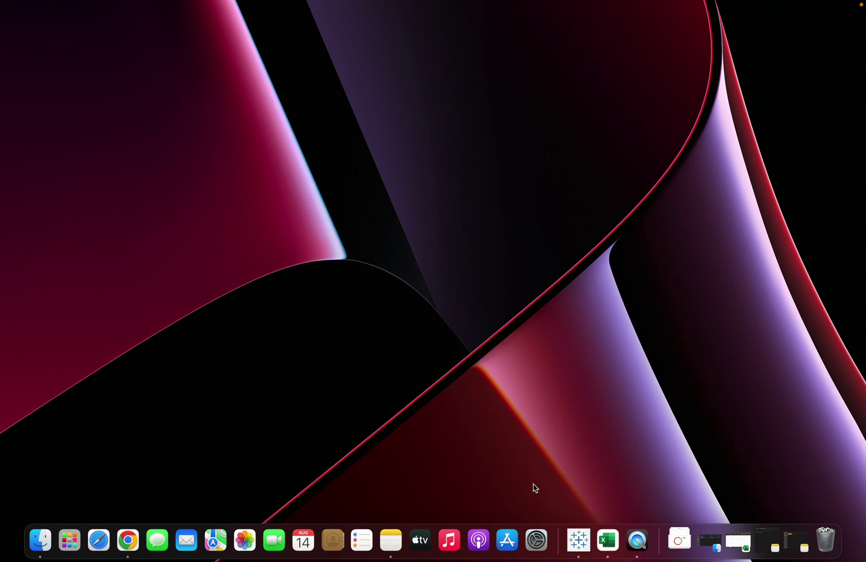
Switch to Excel and view the year and profit data in the sales sheet of the fruits workbook.
key("ctrl+Right")
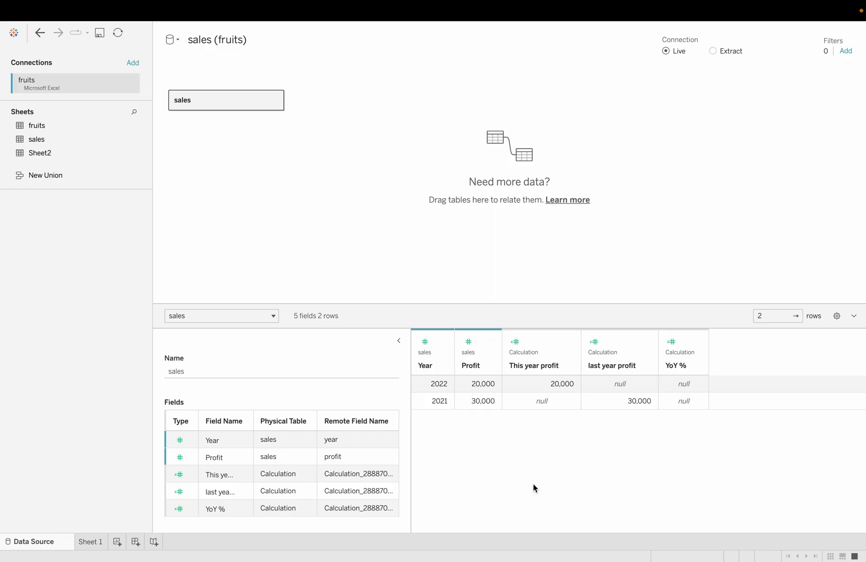
key("Tab")
key("ctrl+Left")
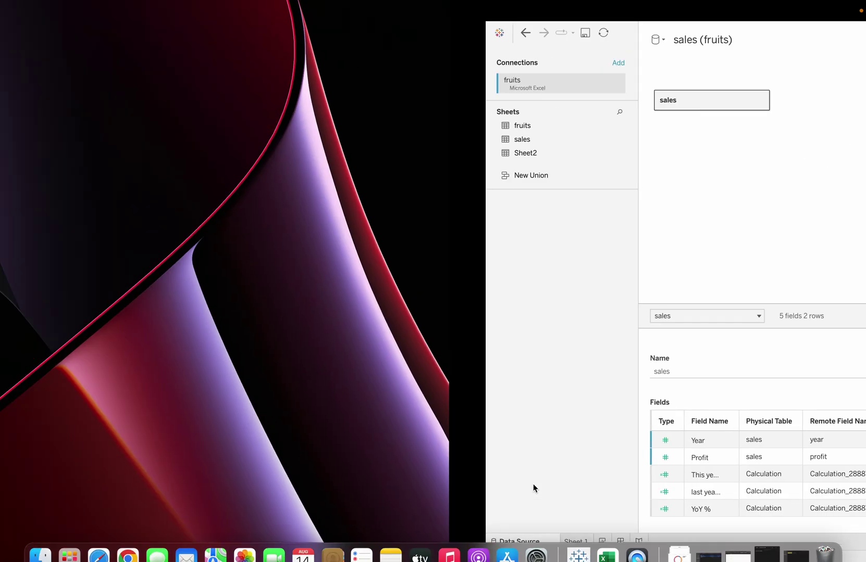
left_click(617, 540)
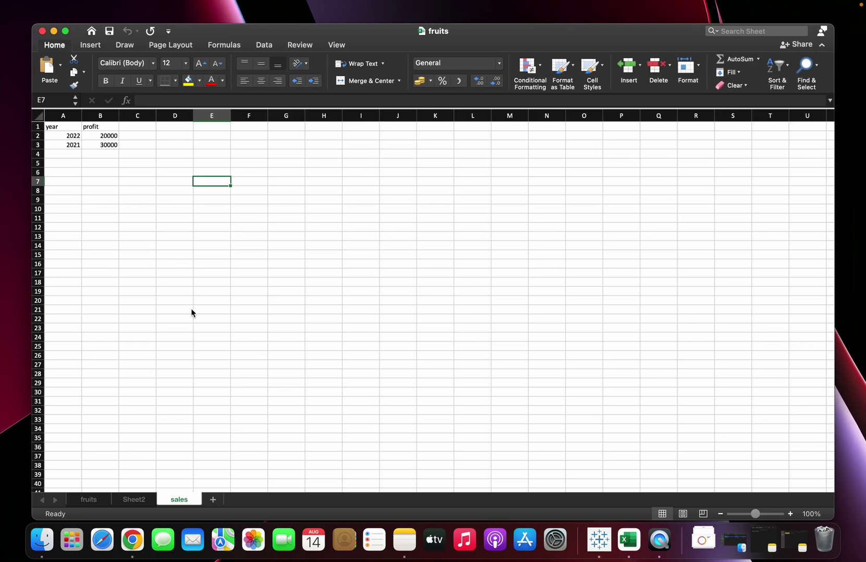
Switch to Tableau and open the Sheet 1 worksheet based on the sales data source.
key("ctrl+Right")
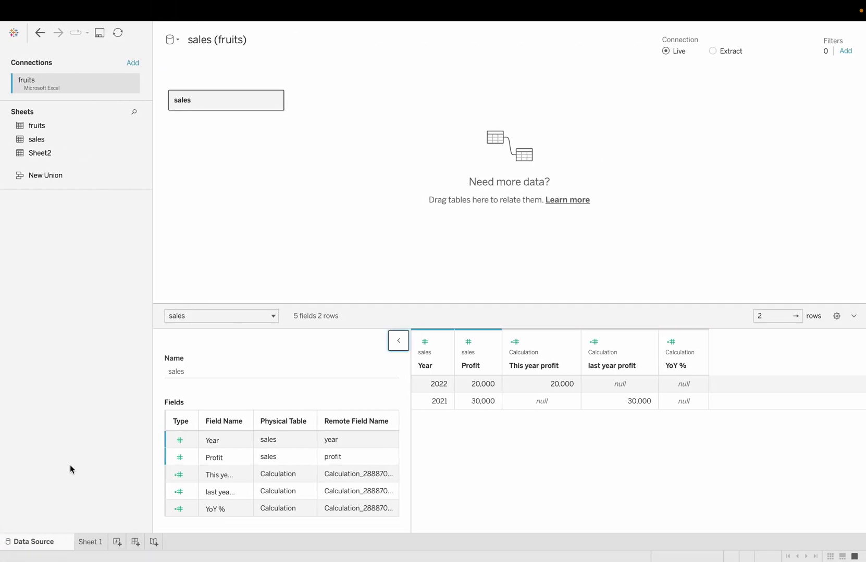
left_click(88, 543)
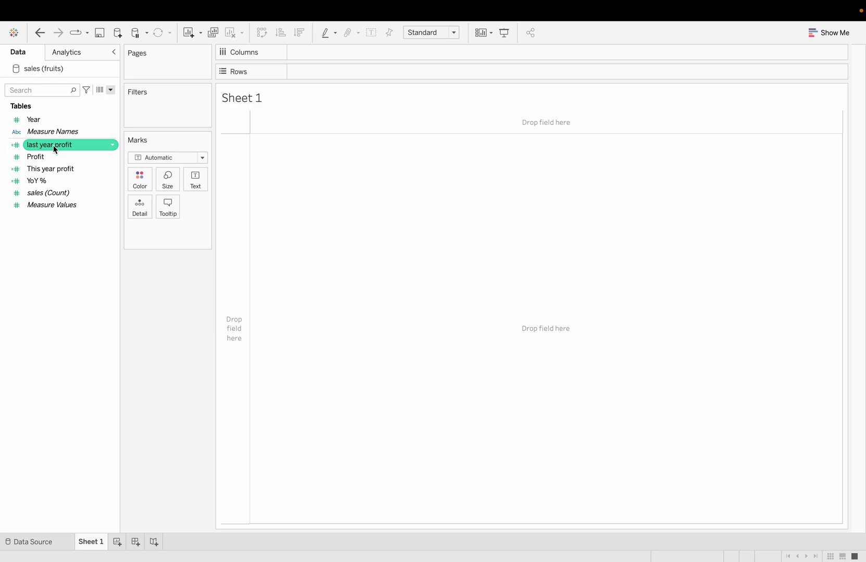
Compare the source columns in the Excel sales sheet with the fields in Tableau.
key("ctrl+Left")
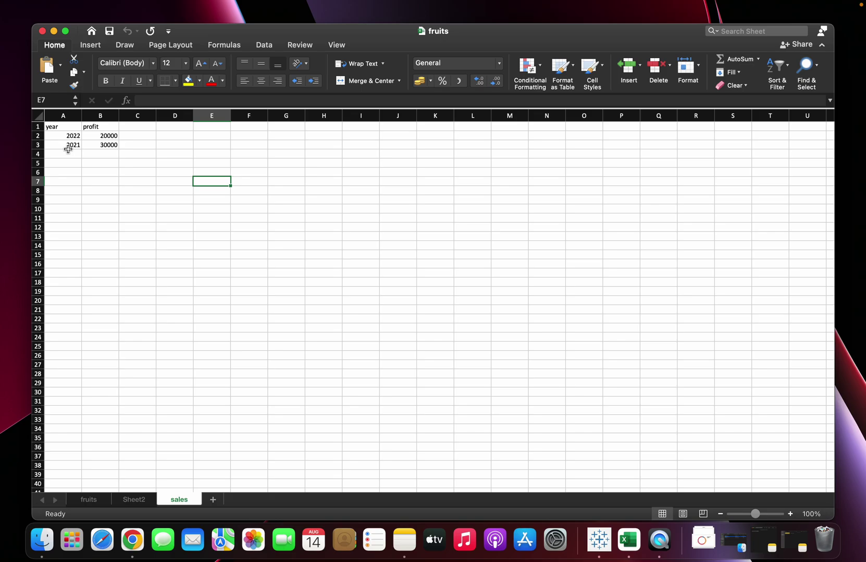
scroll(68, 149, "right", 10)
scroll(68, 150, "left", 10)
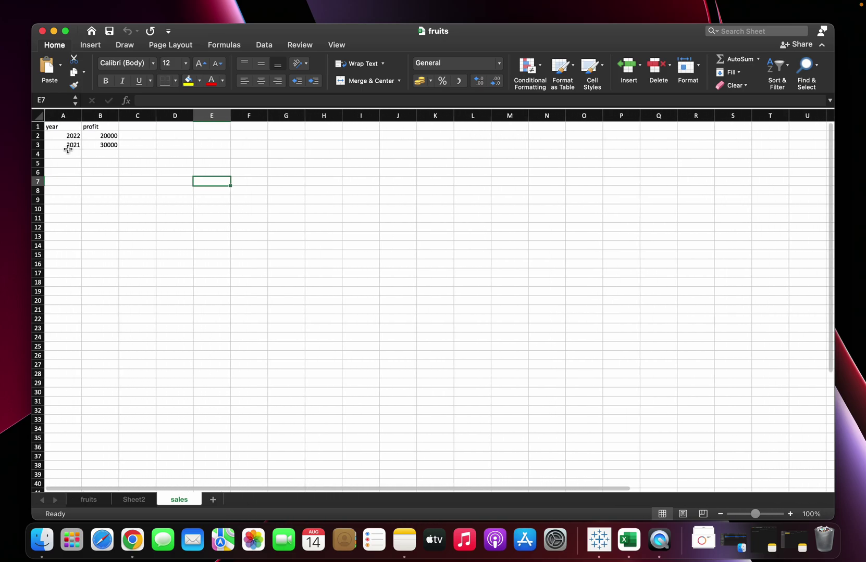
key("super+Tab")
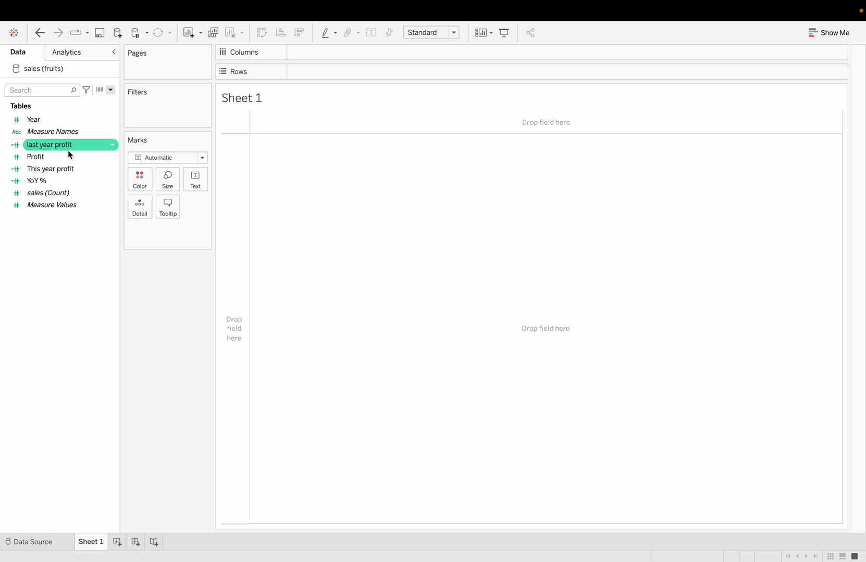
Review the formula of the This year profit calculated field and close its editor.
left_click(110, 90)
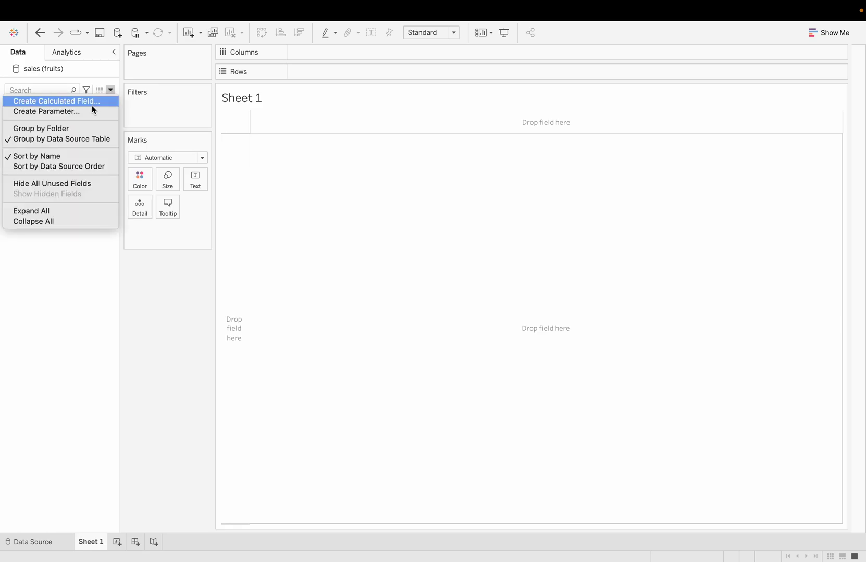
left_click(261, 191)
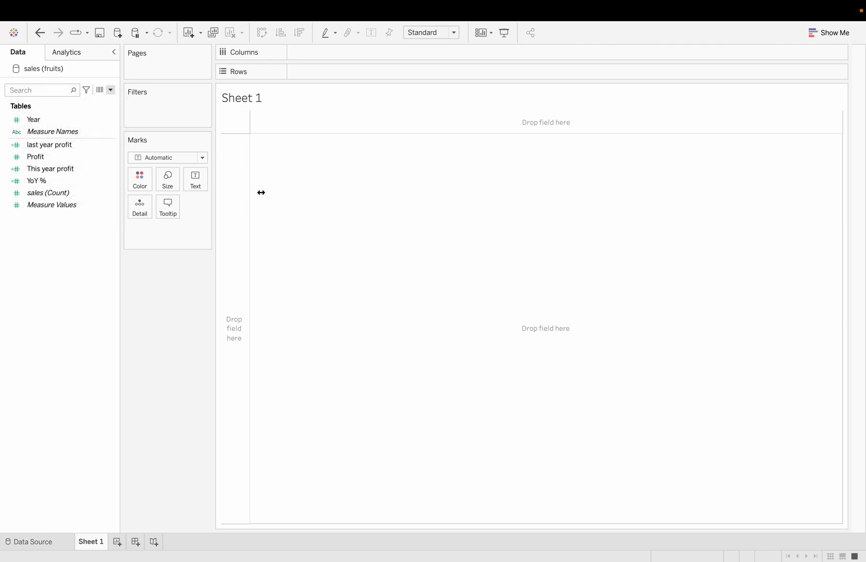
left_click(55, 147)
left_click(53, 171)
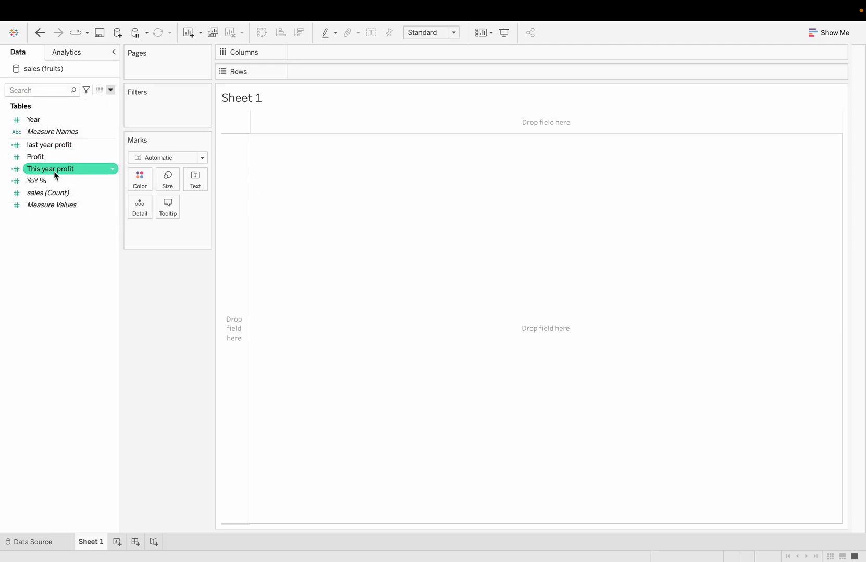
right_click(54, 171)
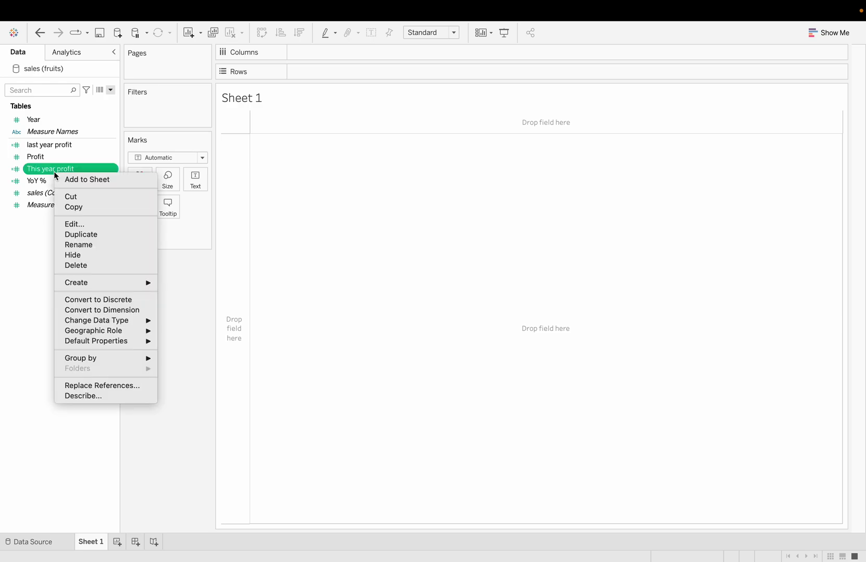
left_click(93, 224)
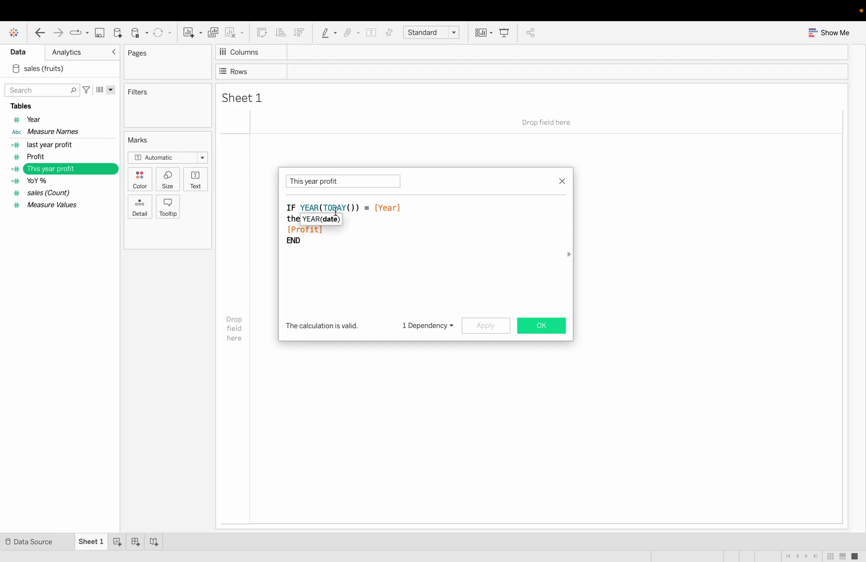
left_click(336, 211)
left_click(308, 207)
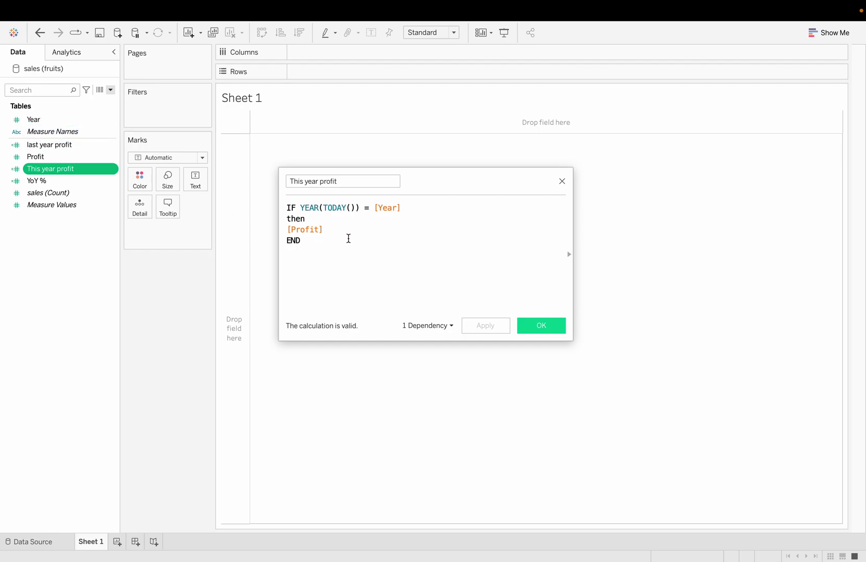
left_click(539, 329)
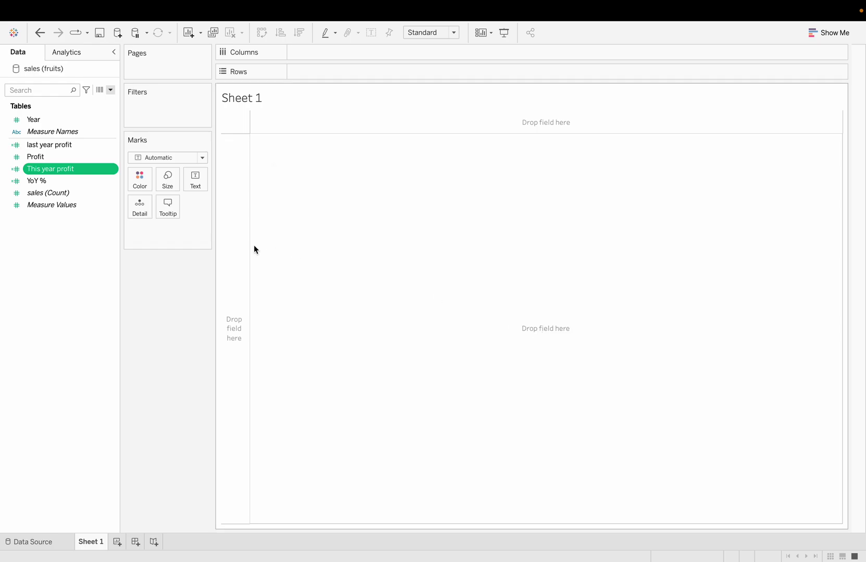
Switch to Excel to check the 2022 profit in cell B2 of the sales sheet, and return to Tableau.
key("ctrl+Left")
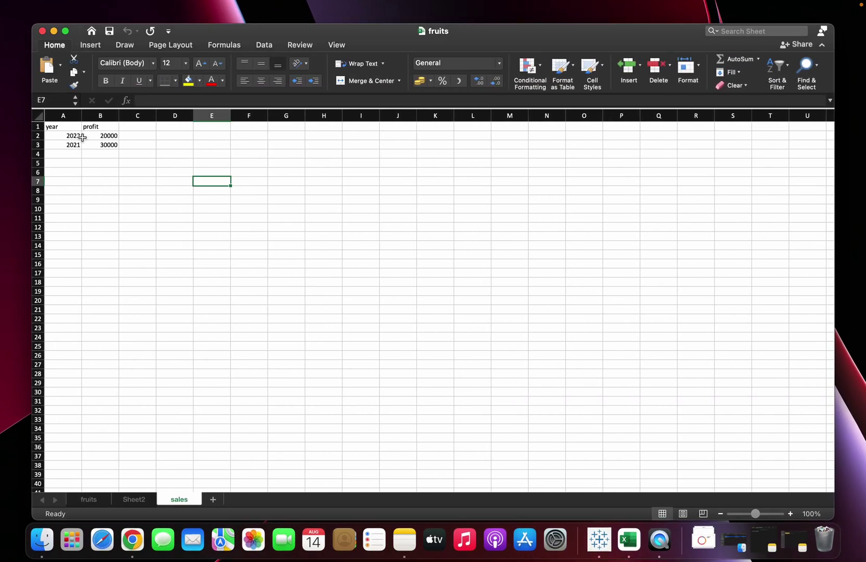
left_click(103, 136)
key("ctrl+Right")
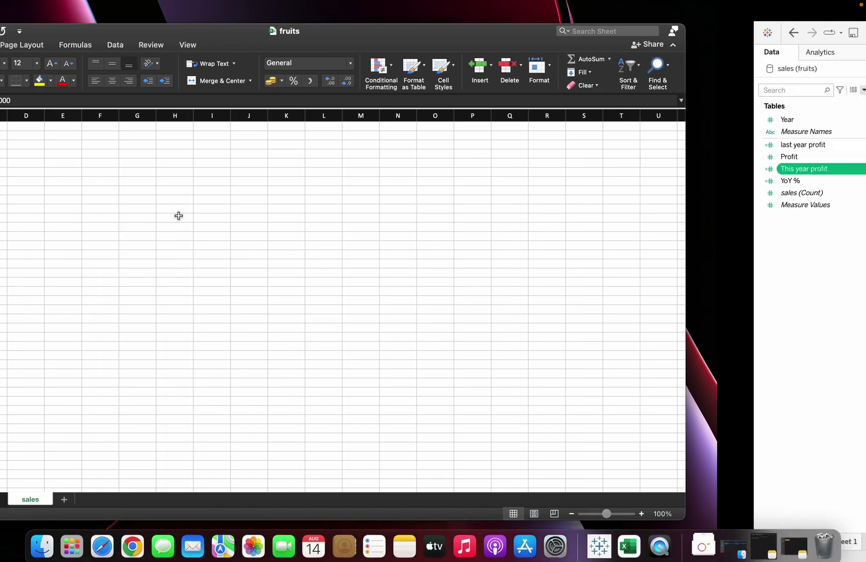
Show This year profit as a text mark on Sheet 1 to check its value, and remove it again.
left_click(69, 146, "super")
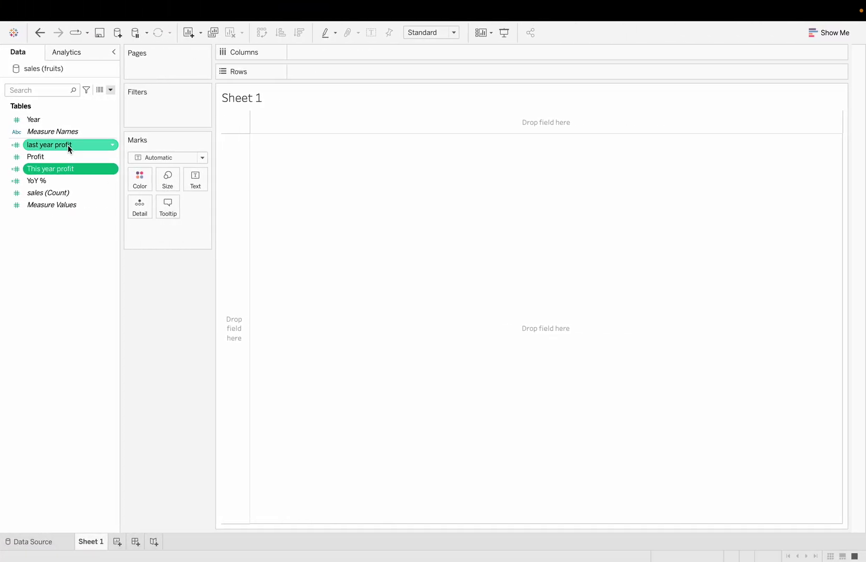
left_click(68, 169)
left_click_drag(67, 172, 198, 182)
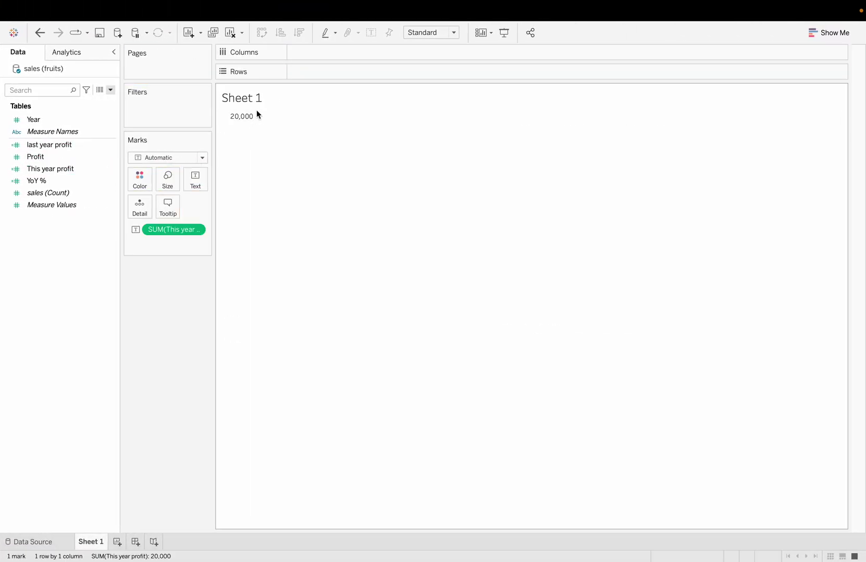
mouse_move(250, 123)
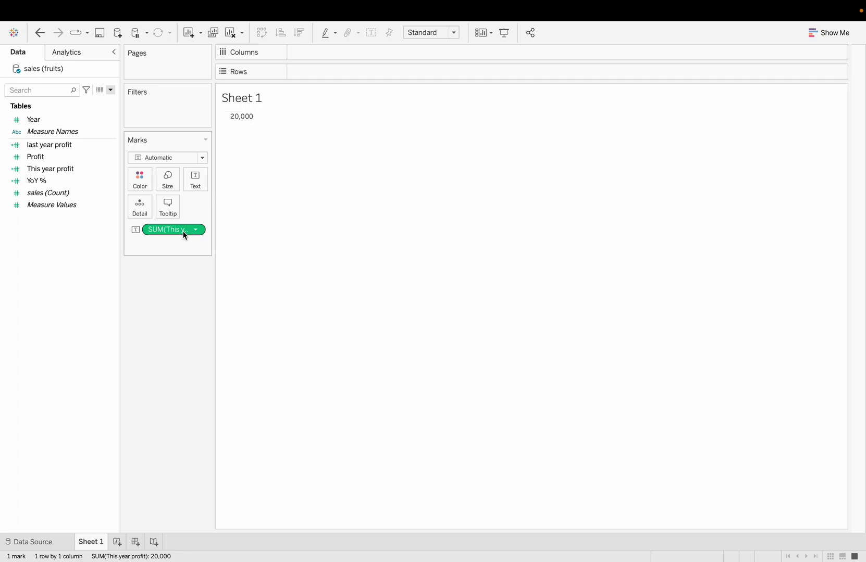
left_click_drag(184, 234, 75, 173)
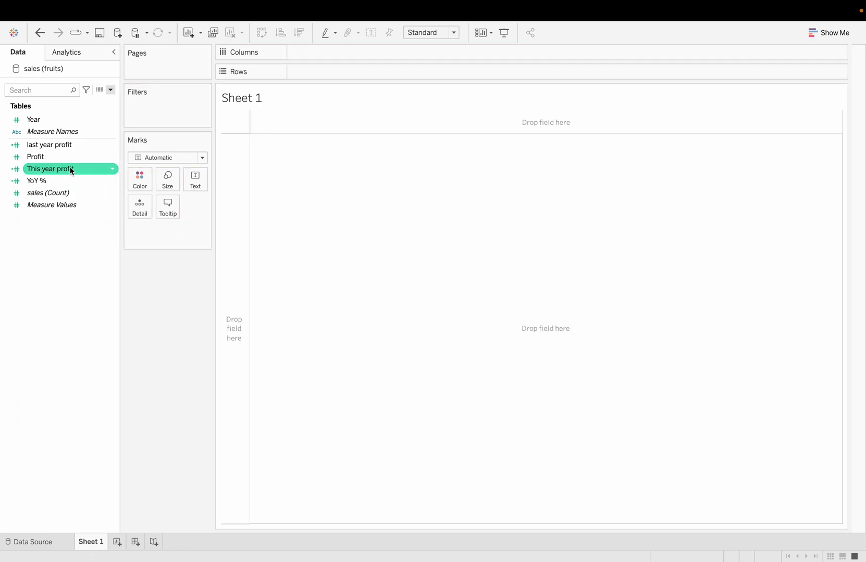
Review the last year profit calculated field's formula, including the YEAR(TODAY())-1 condition, and close its editor.
left_click(63, 146)
right_click(63, 146)
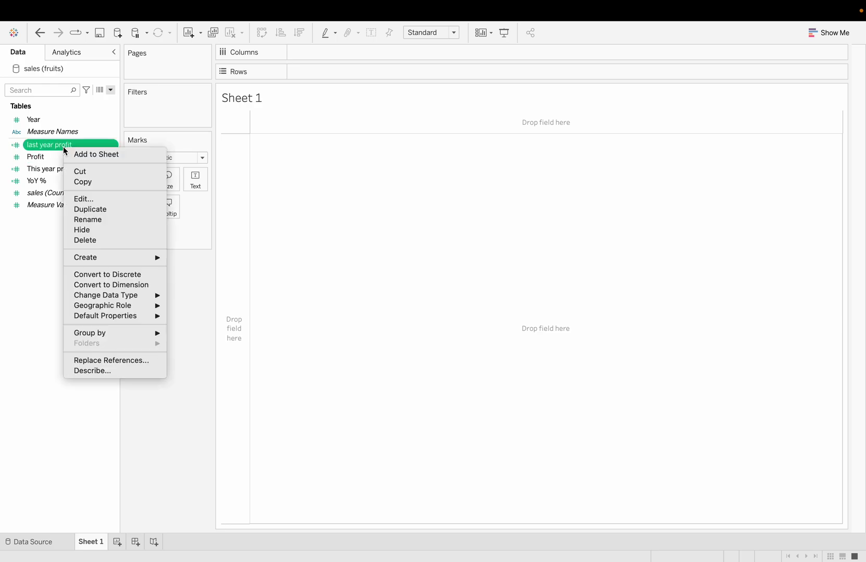
left_click(90, 199)
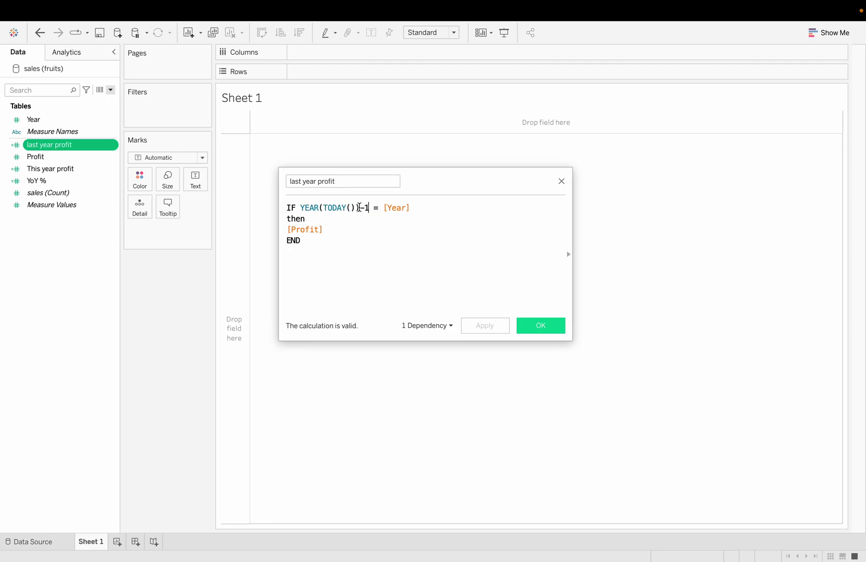
left_click_drag(359, 208, 303, 209)
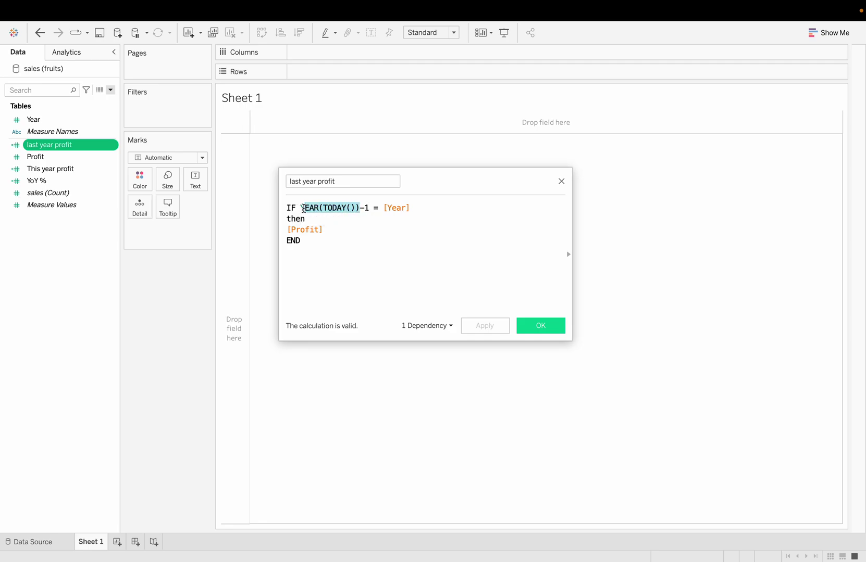
left_click(369, 206)
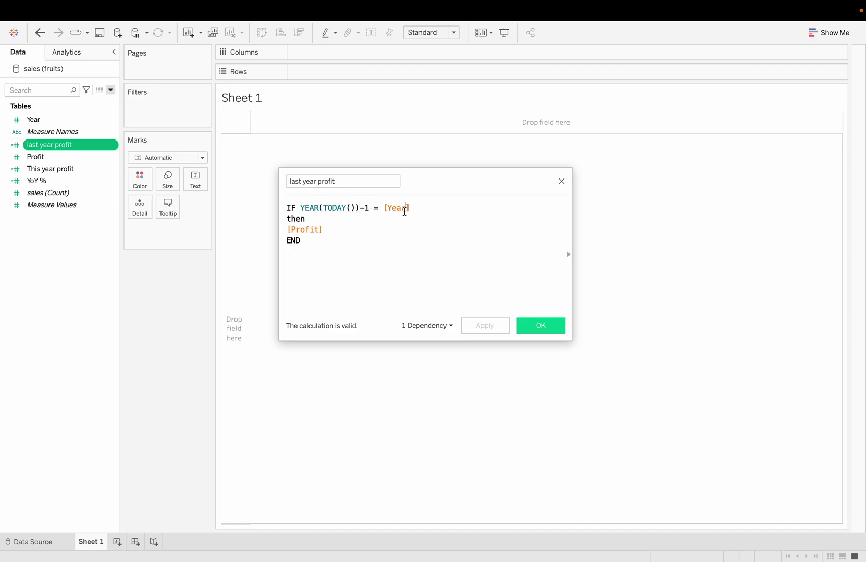
left_click(550, 328)
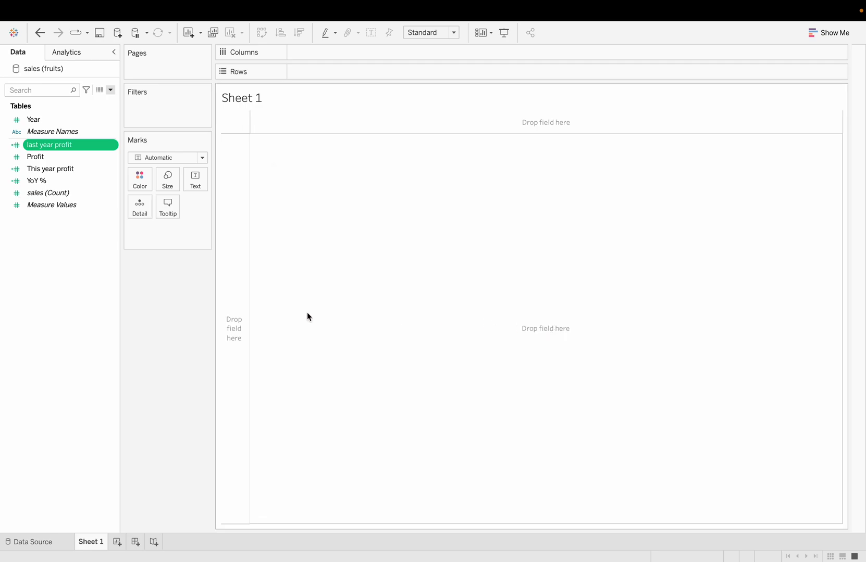
Check last year profit against the Excel data by showing it as a text mark on Sheet 1, and remove it again.
key("super+Tab")
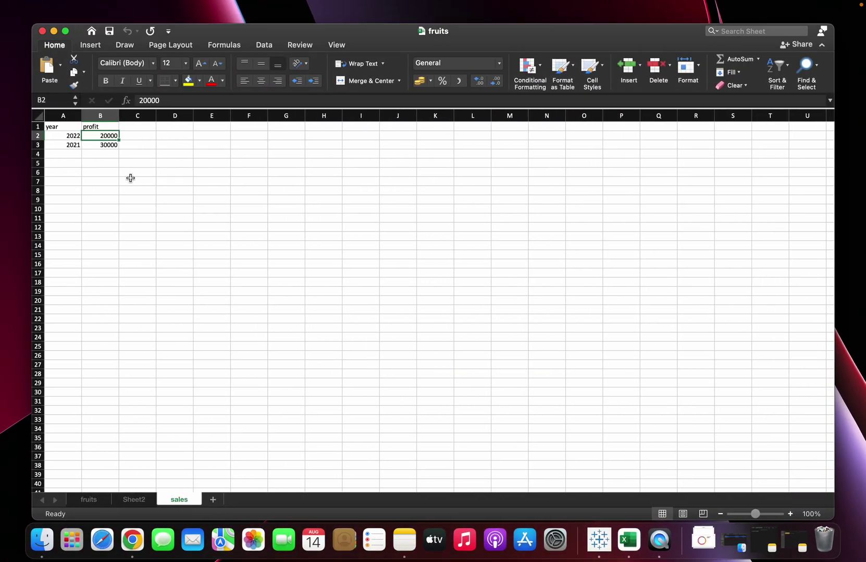
key("super+Tab")
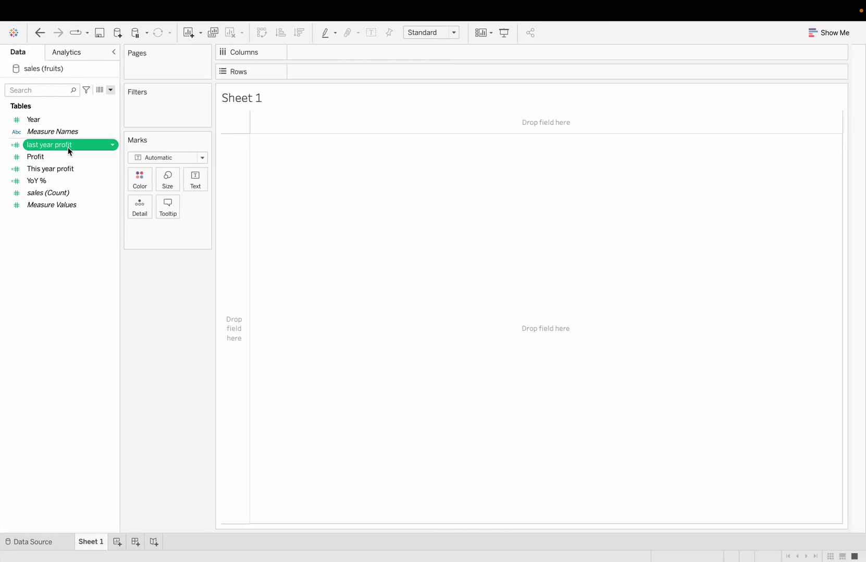
left_click_drag(70, 151, 194, 182)
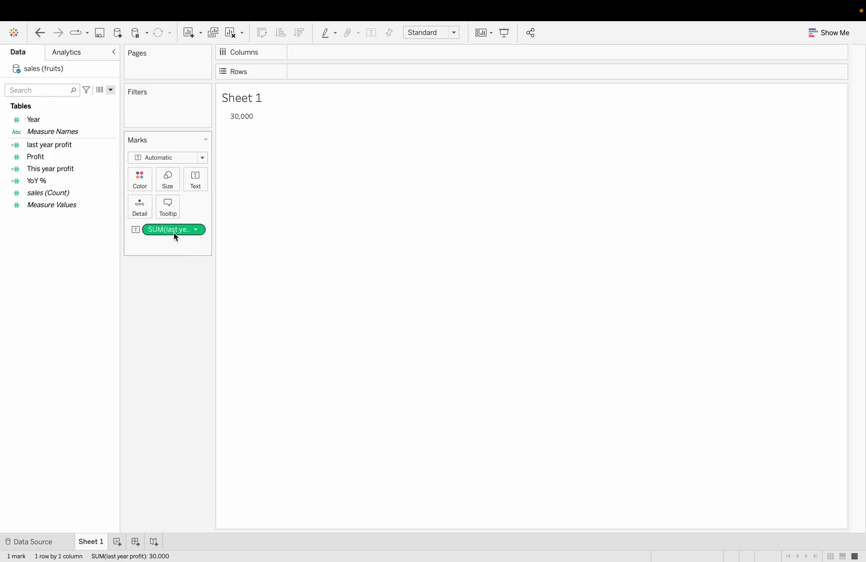
left_click_drag(174, 232, 80, 231)
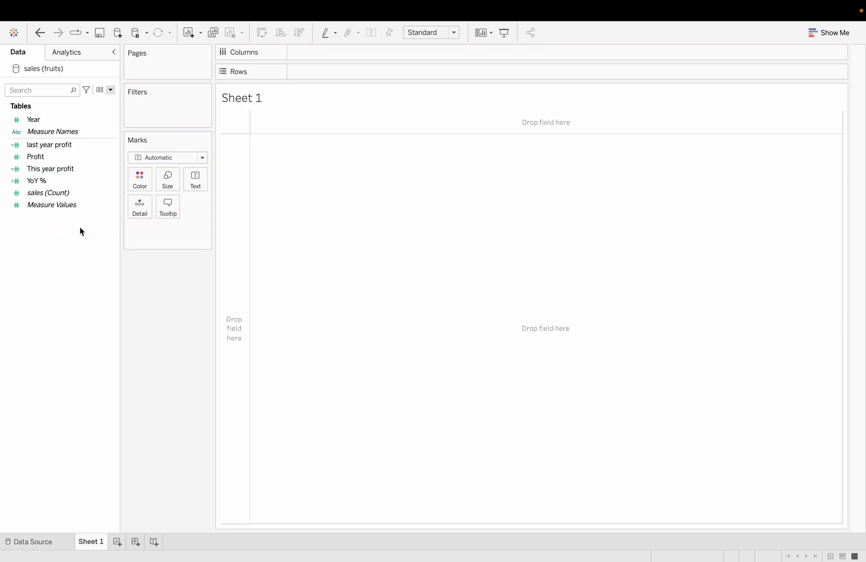
Open the YoY % calculated field for editing and examine how its formula combines This year profit and last year profit.
left_click(44, 182)
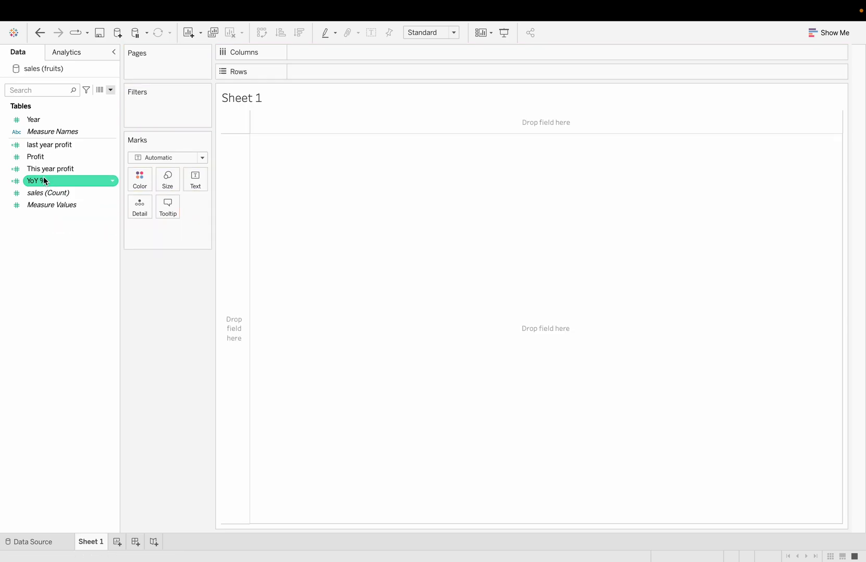
right_click(45, 180)
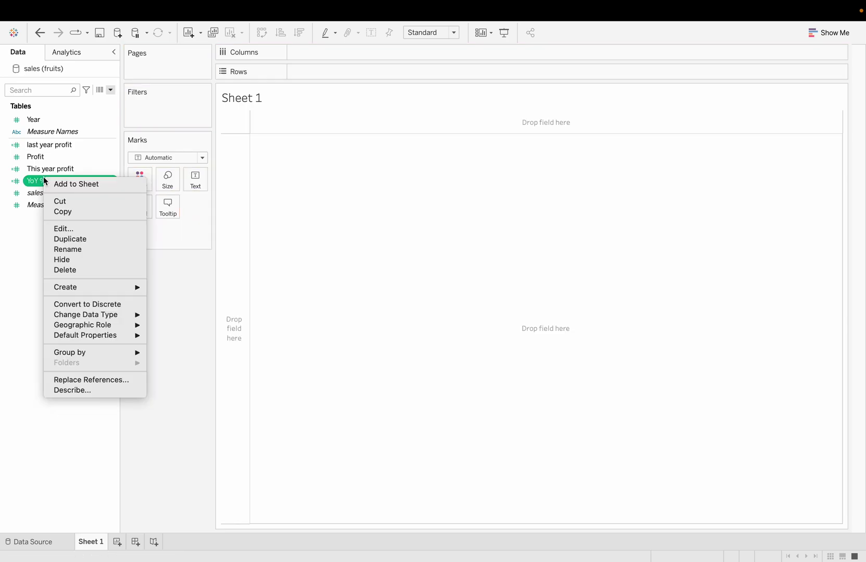
left_click(96, 230)
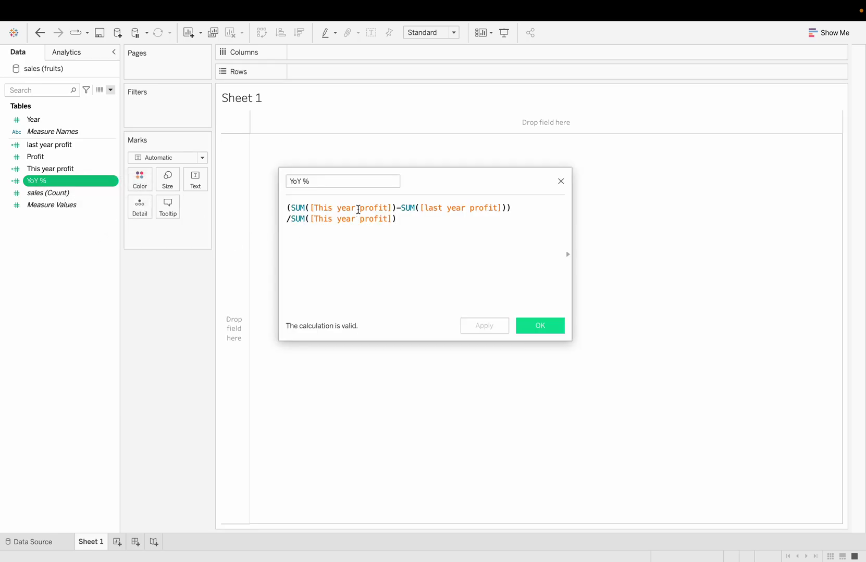
left_click(458, 207)
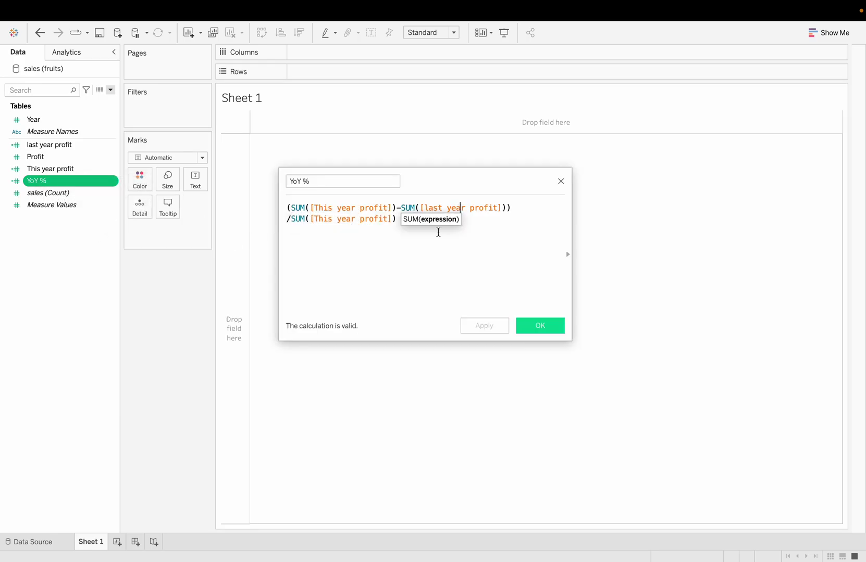
left_click(340, 220)
left_click(426, 269)
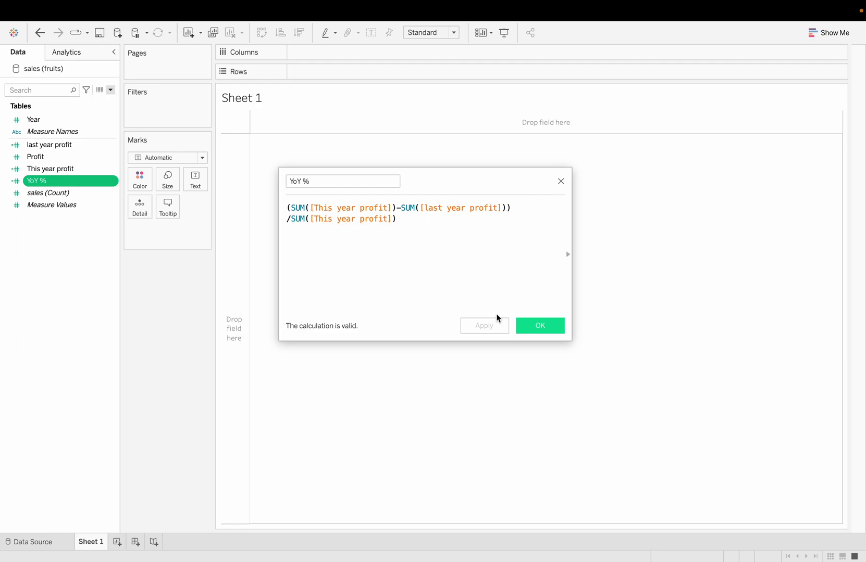
Close the YoY % field's calculation editor and show YoY % as a text mark on Sheet 1.
left_click(547, 325)
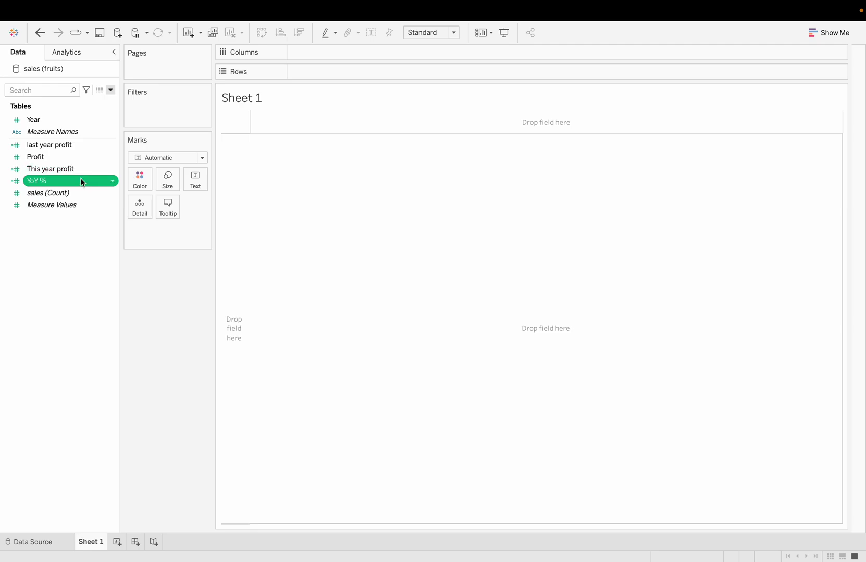
left_click_drag(80, 181, 198, 183)
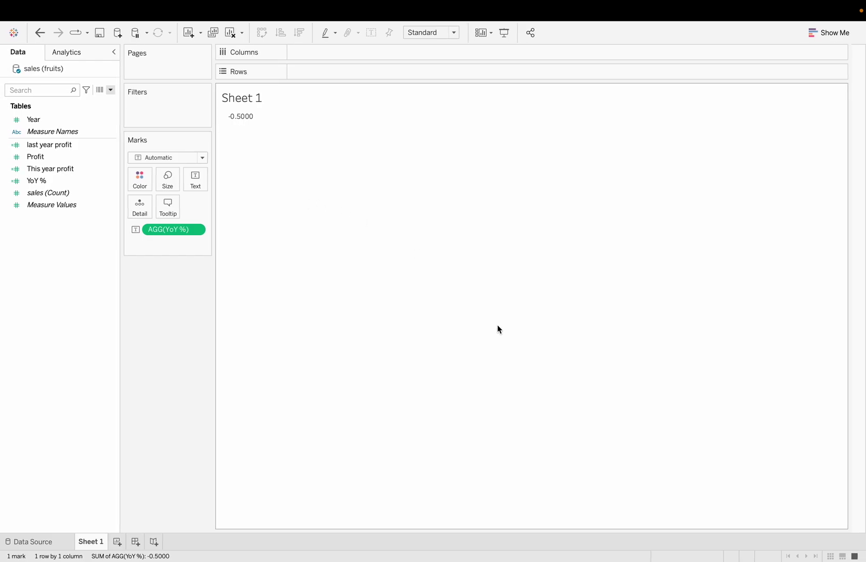
left_click(857, 552)
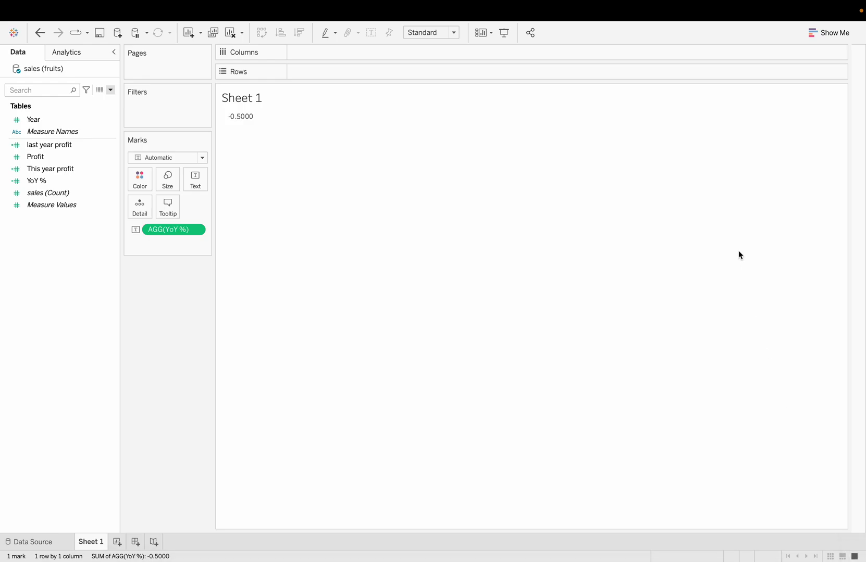
Switch to the Notes window, complete the format string as ▲ 0.0%;▼ 0.0%;◆0.0% by adding the final percent sign, and copy it.
key("ctrl+Left")
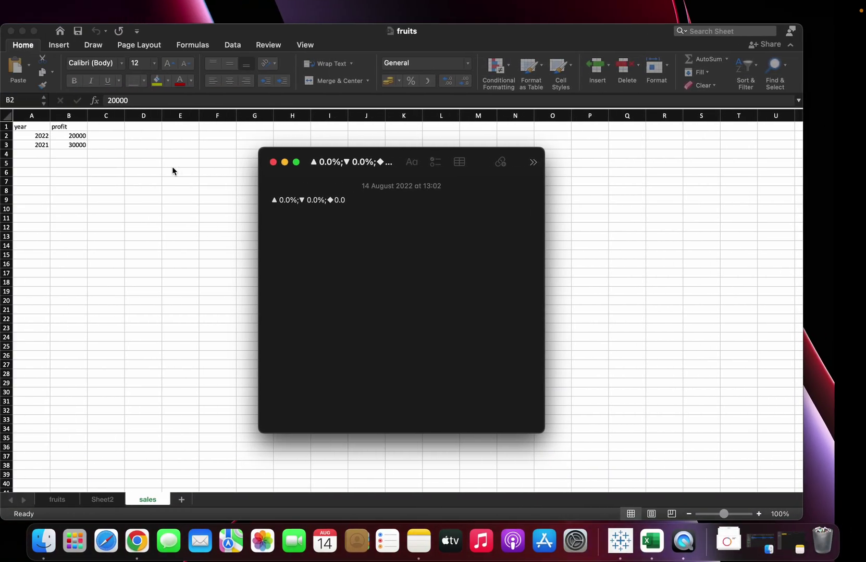
left_click(388, 238)
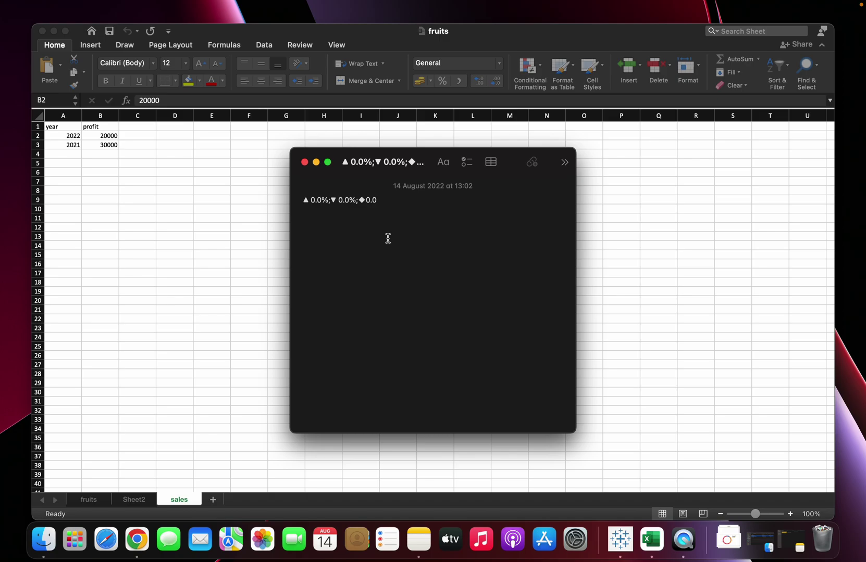
left_click(307, 201)
left_click(365, 202)
type("%")
left_click_drag(387, 202, 303, 199)
key("super+c")
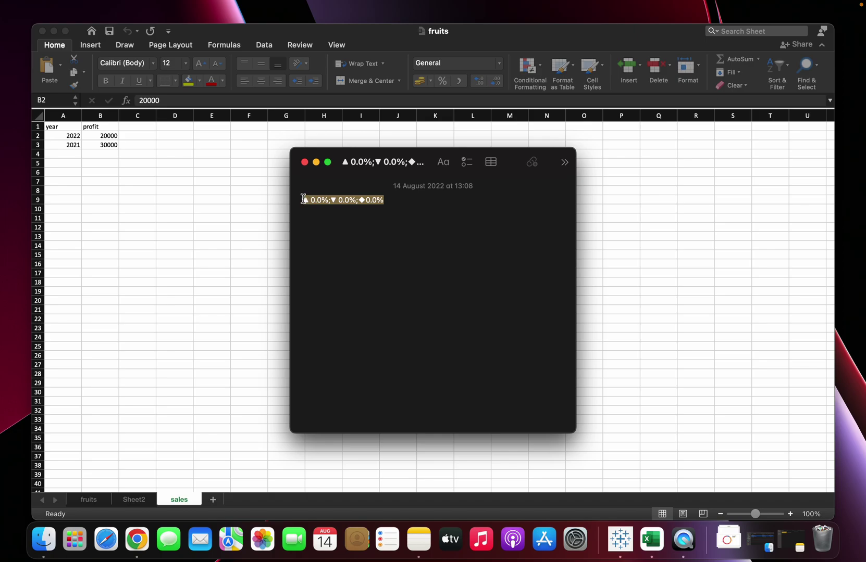
Return to Tableau and open the format settings for the AGG(YoY %) field shown on Sheet 1.
key("ctrl+Right")
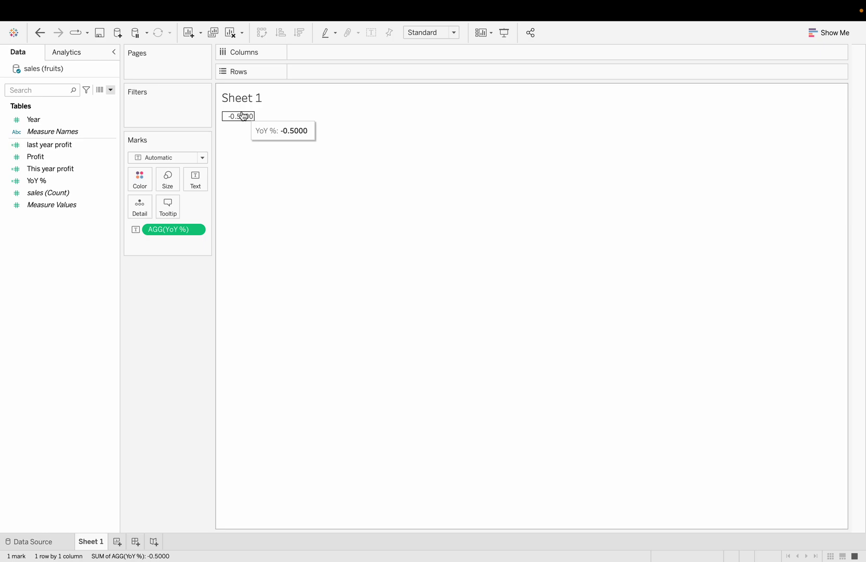
right_click(242, 115)
left_click(275, 168)
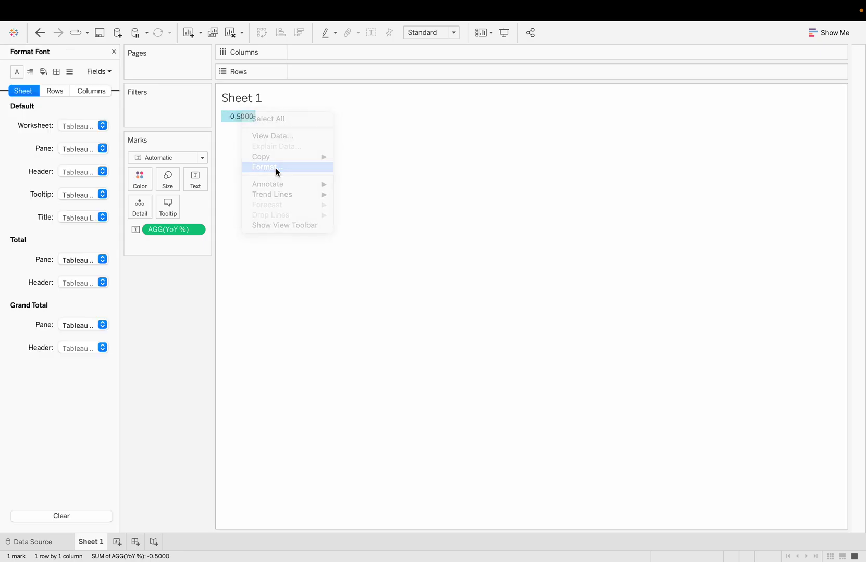
mouse_move(243, 124)
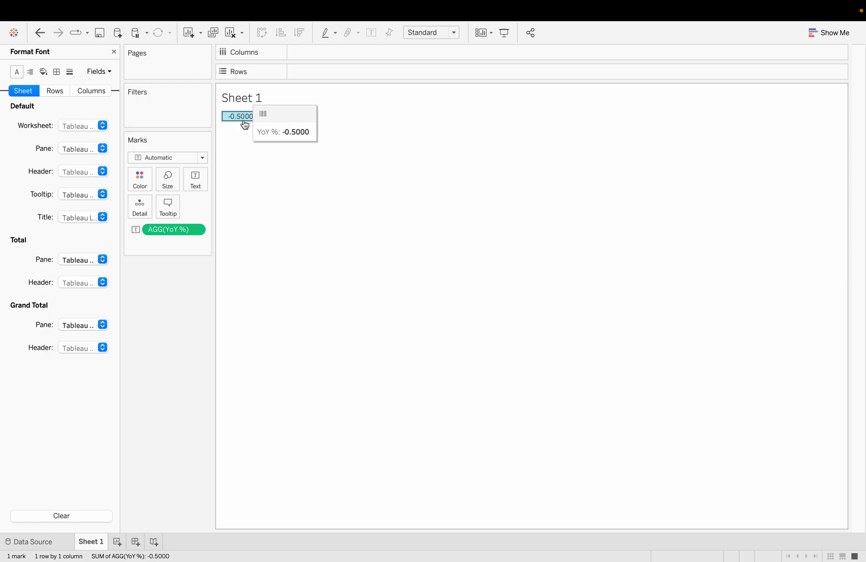
left_click(108, 73)
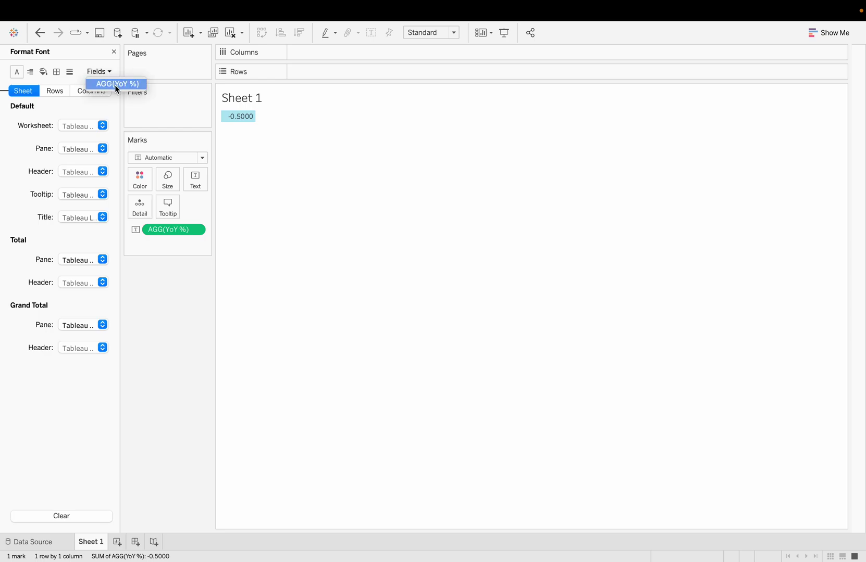
left_click(115, 85)
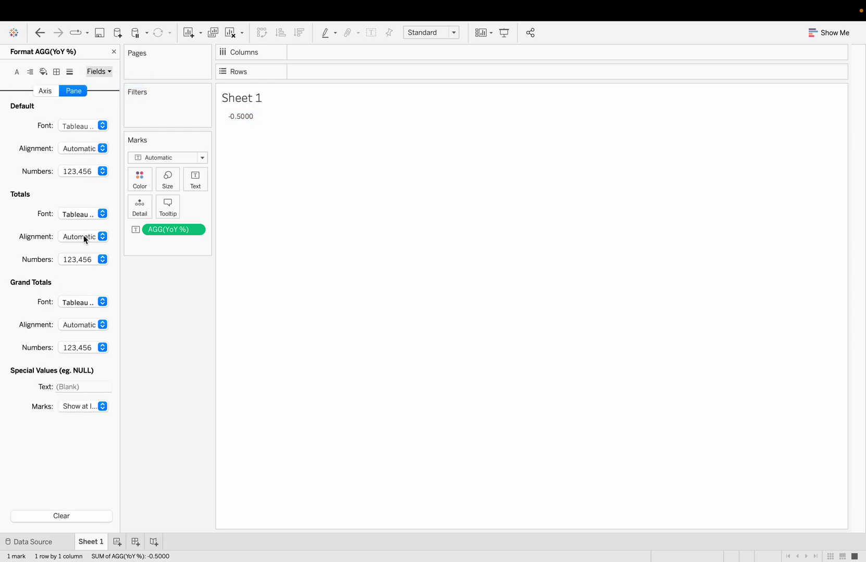
Set the YoY % default number format to Custom using the copied ▲ 0.0%;▼ 0.0%;◆0.0% string, and close the format settings.
left_click(89, 172)
left_click(95, 258)
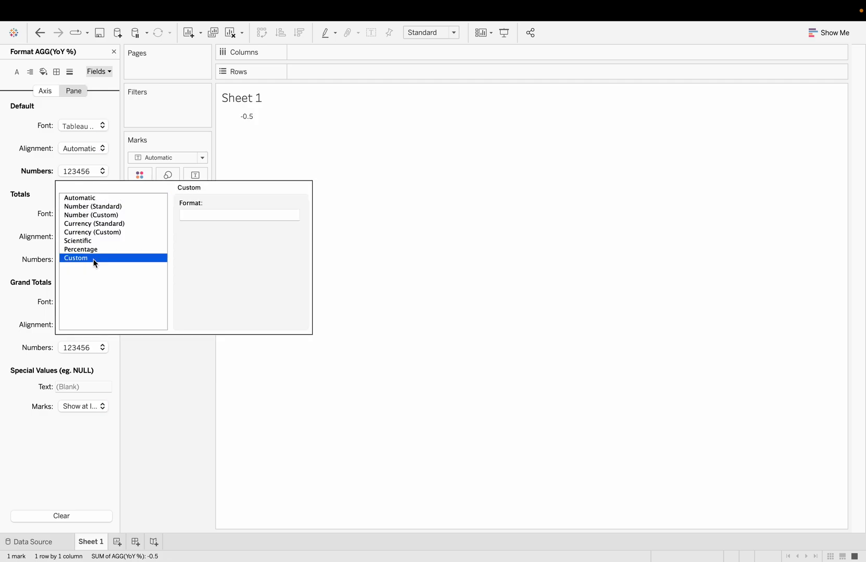
left_click(199, 218)
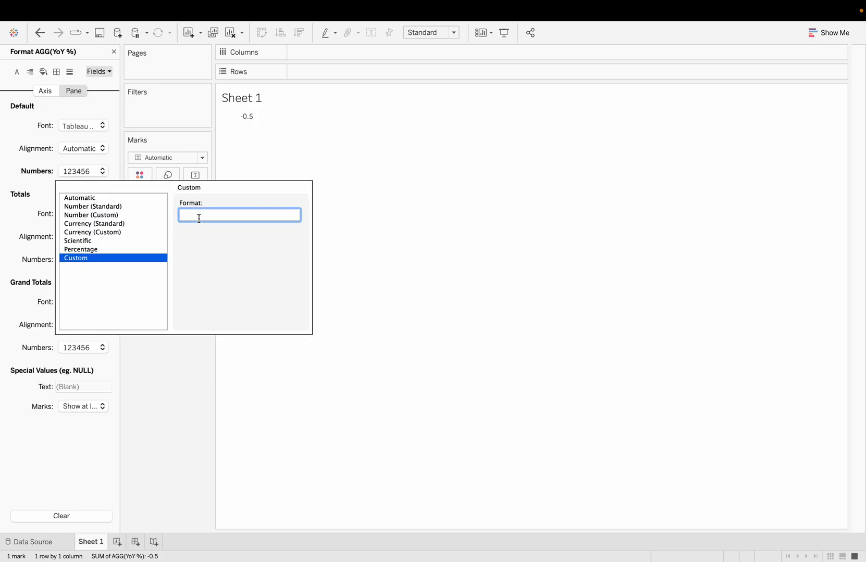
key("super+v")
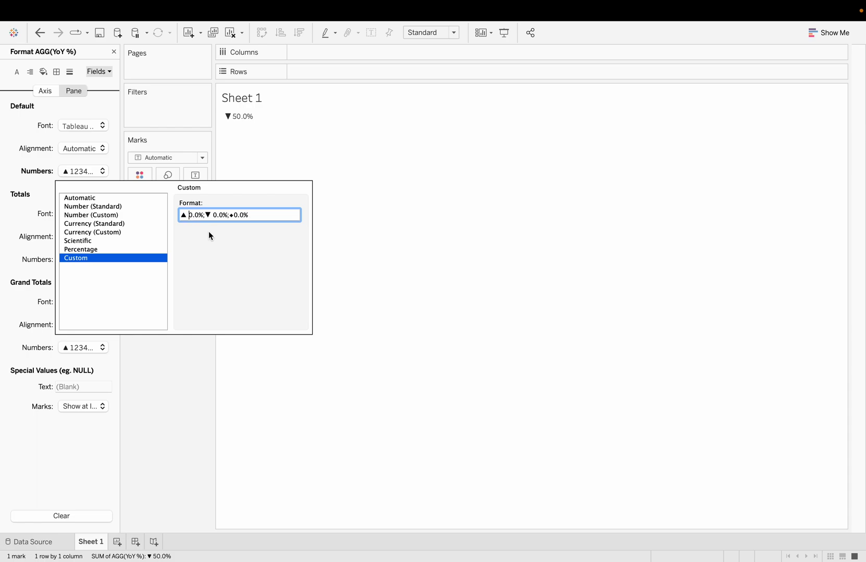
left_click(199, 220)
left_click(259, 217)
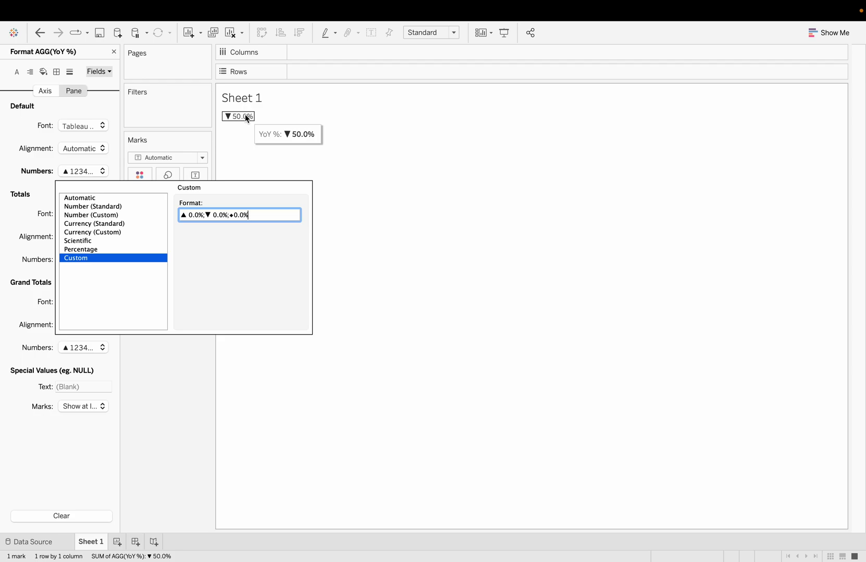
left_click(365, 225)
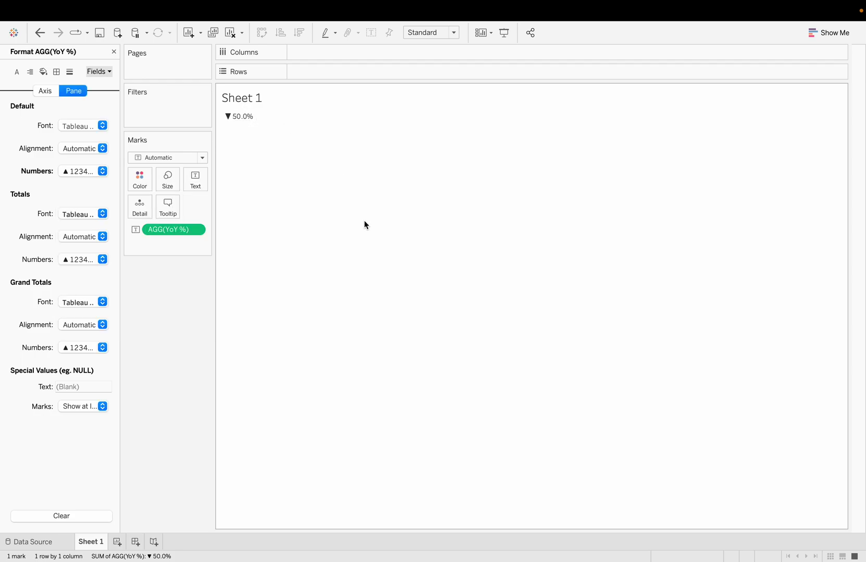
left_click(114, 52)
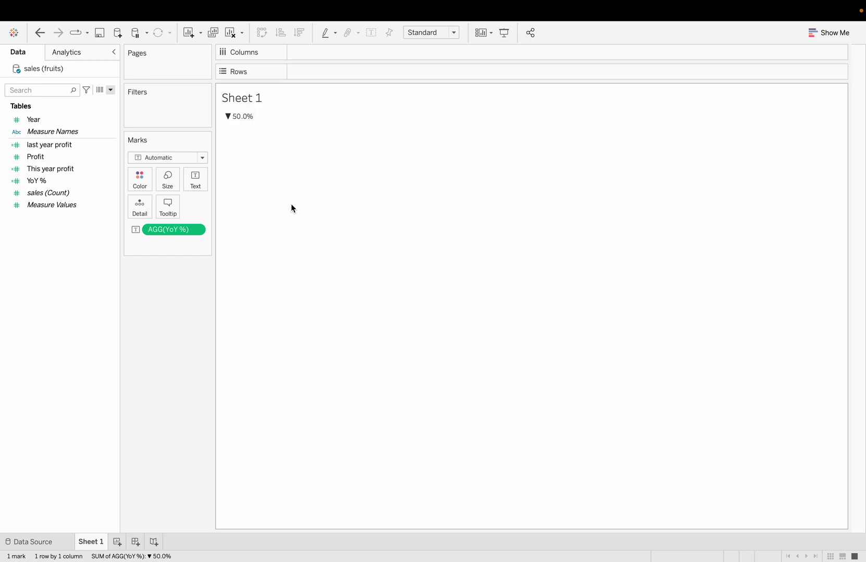
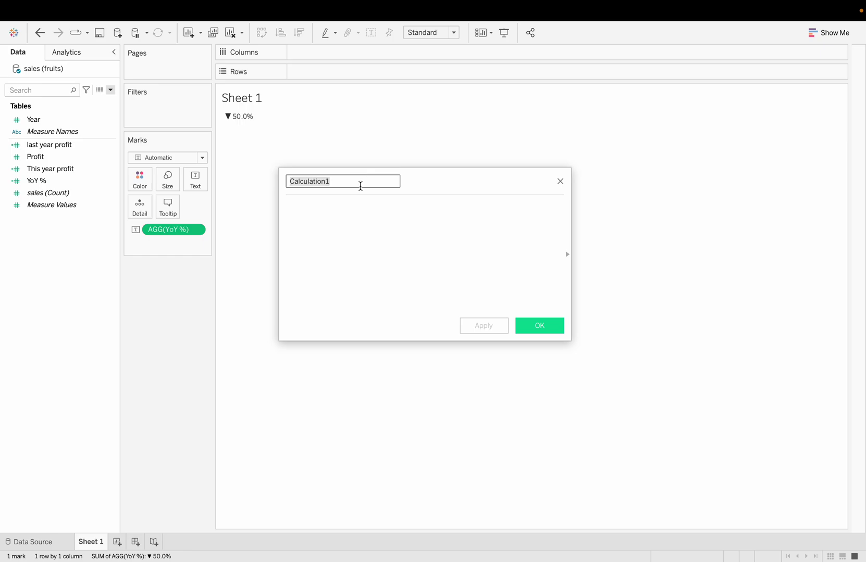
Name the new calculated field Colors for YOY% and enter IF [YoY %]>0 then 1 as its first formula line.
type("Cd")
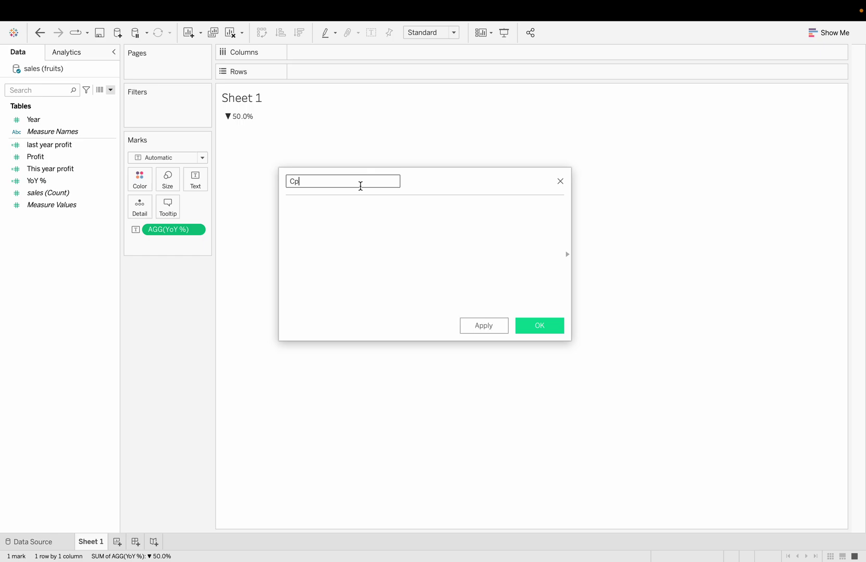
key("BackSpace")
type("olors for YOY%")
key("Tab")
type("if")
key("Return")
type("yoy")
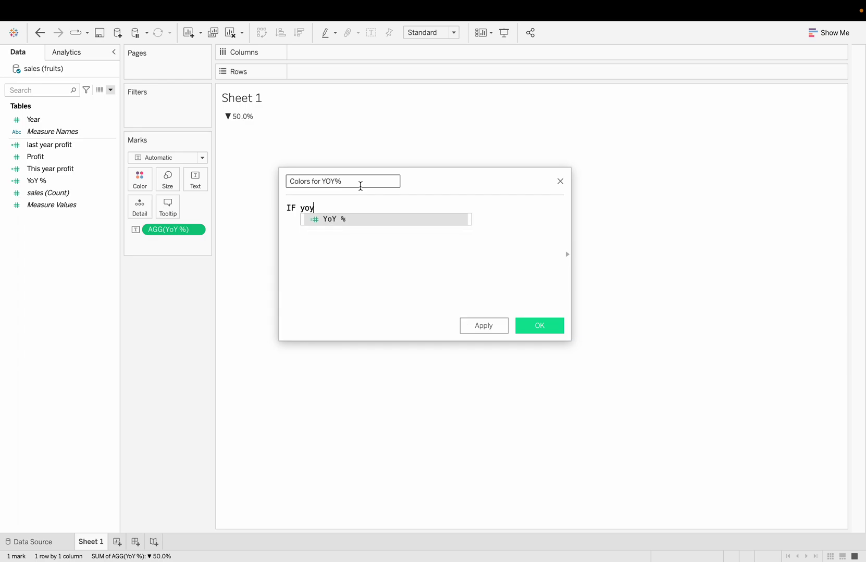
key("Return")
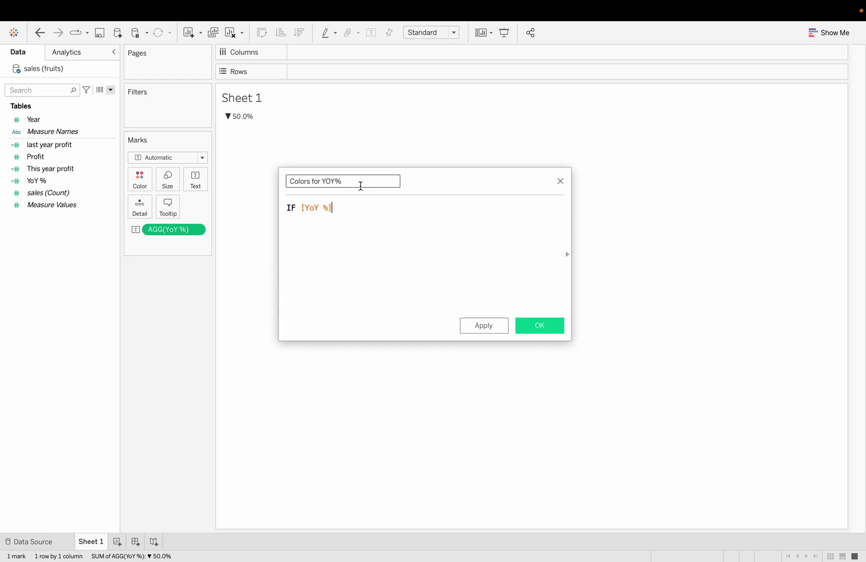
type(">0 then 1")
key("Return")
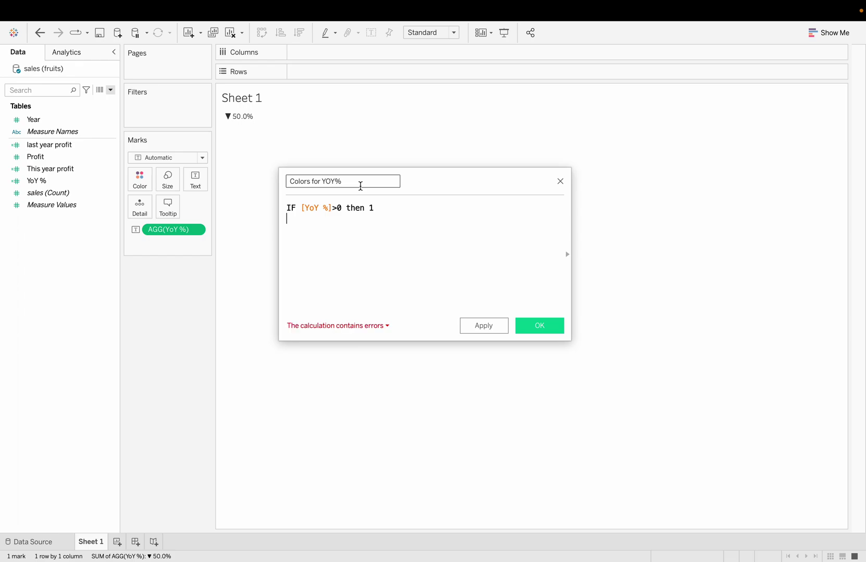
Add a second formula line, IF [YoY %]<0 then -1.
type("i")
key("Return")
type("yo")
key("Return")
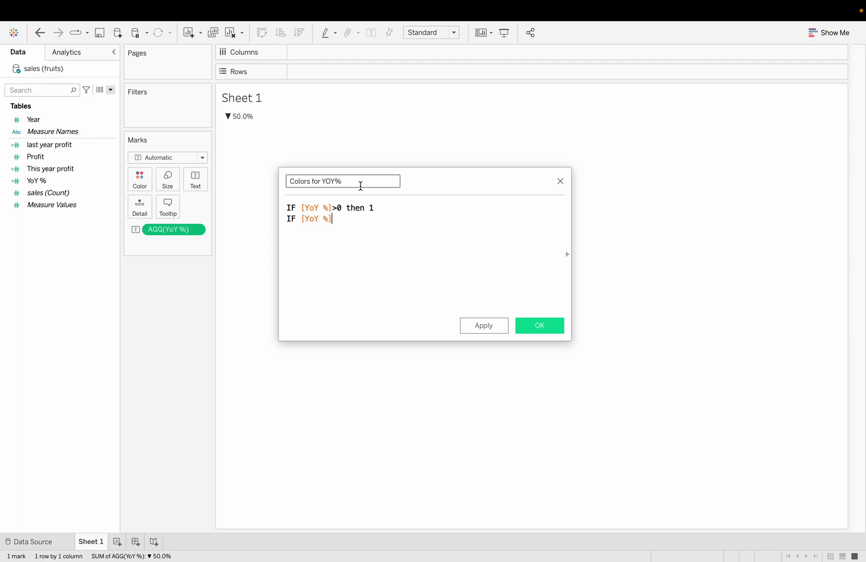
type("<0 then -1")
key("Return")
Add a third formula line, IF [YoY %] = 0 then 0, and finish the formula with END.
type("IF")
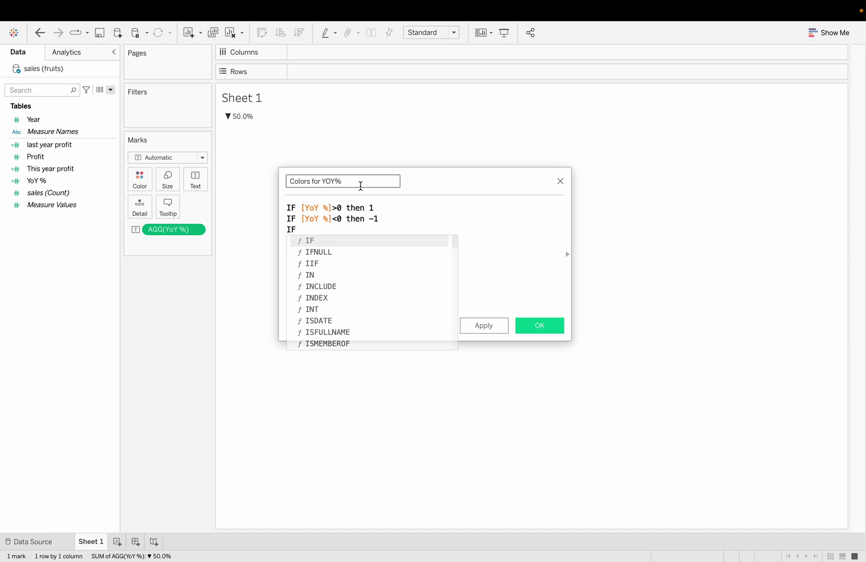
type(" yoy")
key("Return")
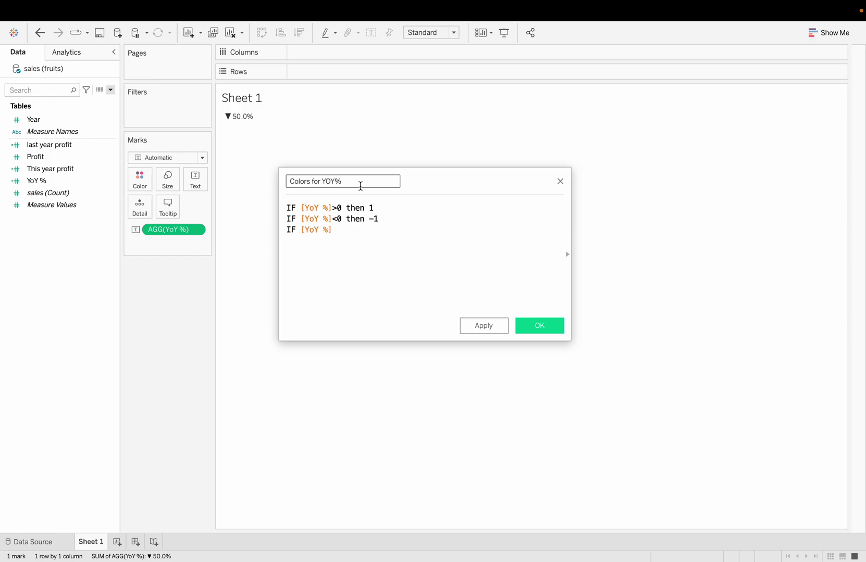
type("= ")
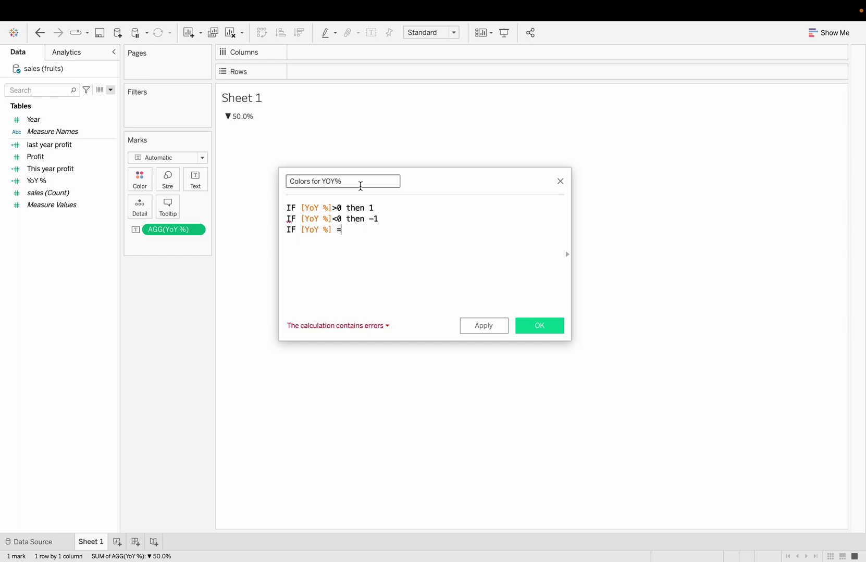
type("0 thne")
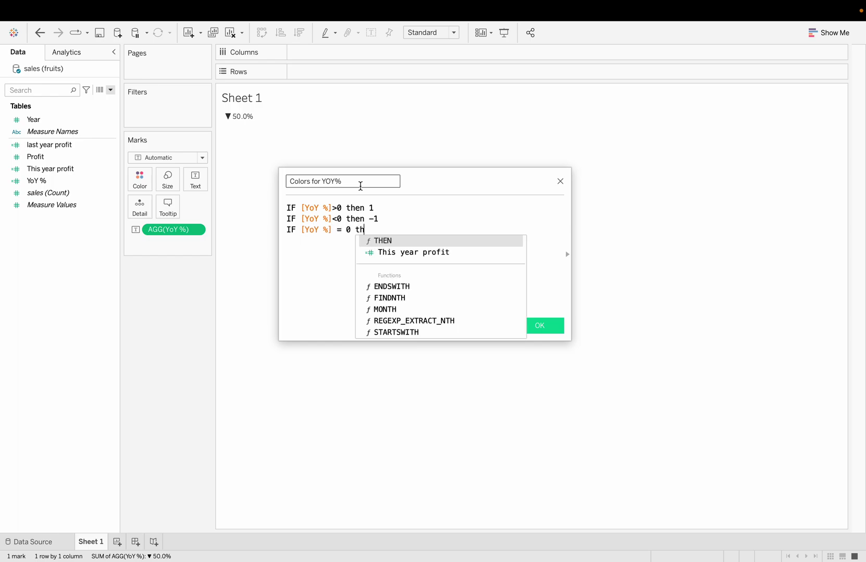
key("BackSpace")
key("BackSpace")
type("en 0")
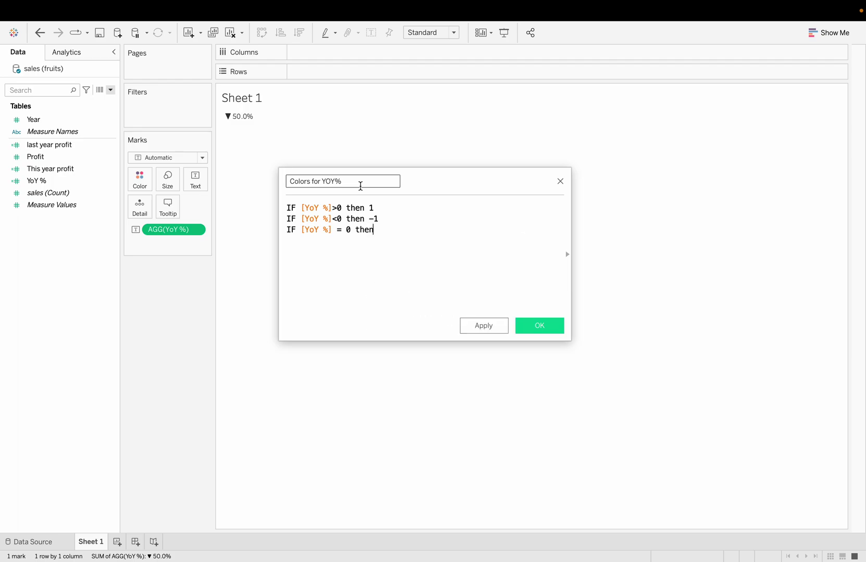
key("Return")
type("end")
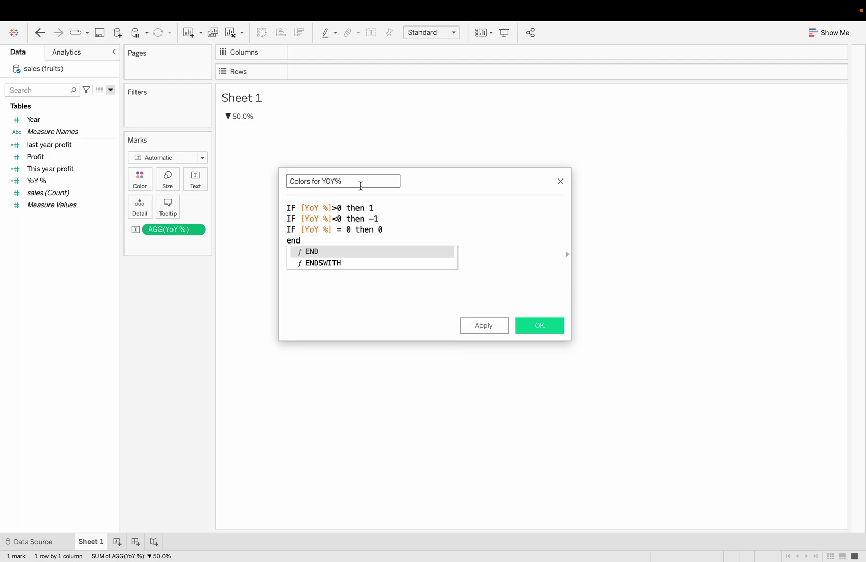
key("Return")
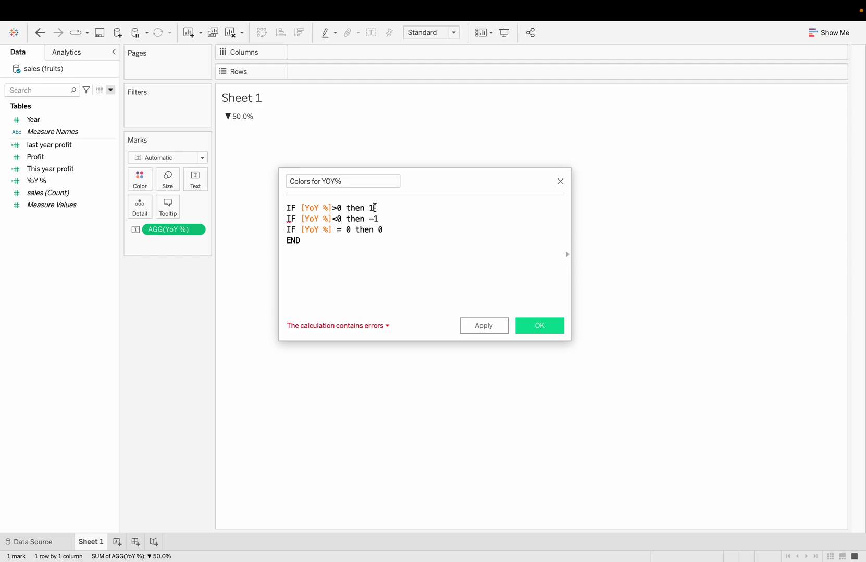
Try ending the first two IF lines with commas, and remove the commas again.
type(",")
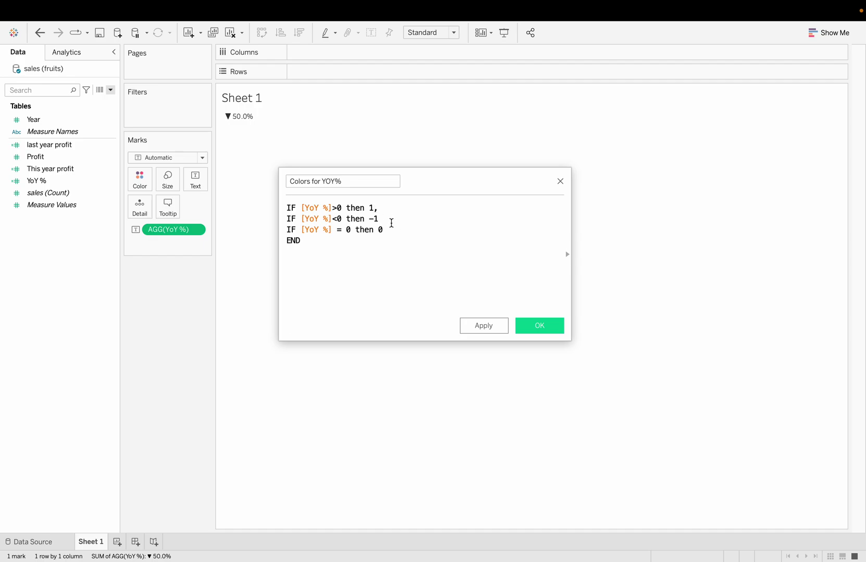
left_click(388, 219)
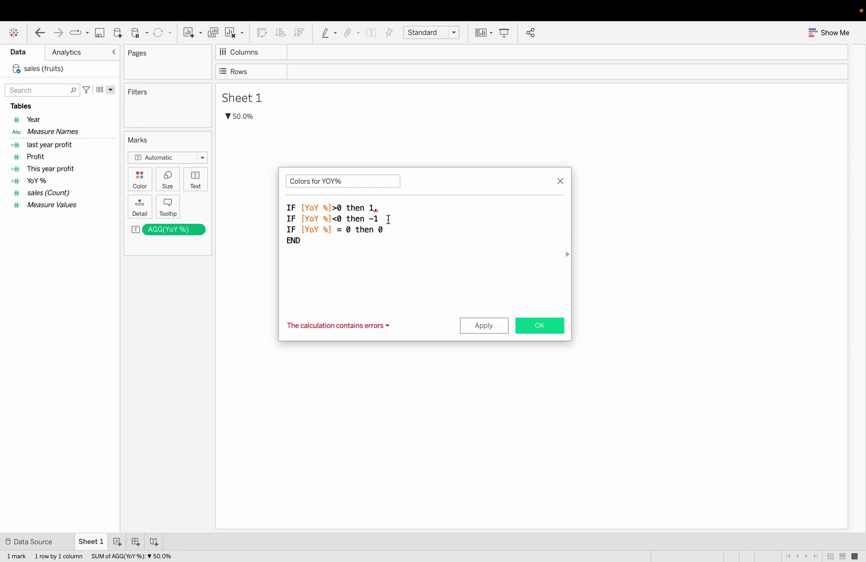
type(",")
left_click(387, 209)
key("BackSpace")
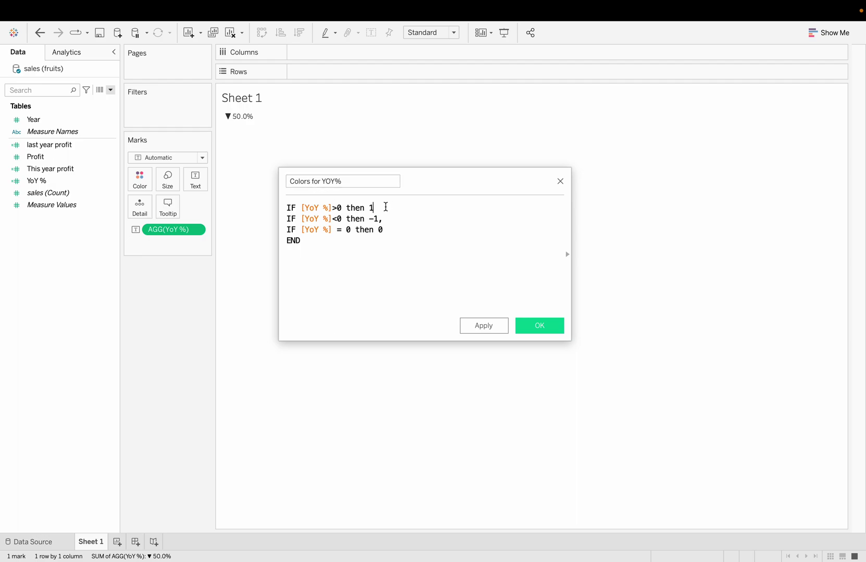
key("Down")
key("Right")
key("Right")
type("]")
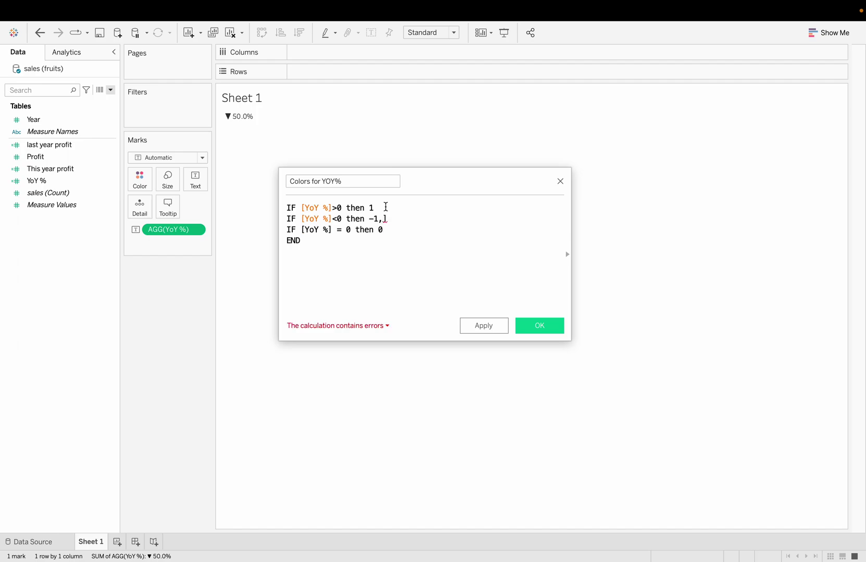
key("BackSpace")
key("BackSpace")
Change the IF that starts the second formula line to ELSEIF.
key("Left")
key("Left")
key("Left")
key("Left")
key("Left")
key("Left")
key("Left")
key("Left")
key("Left")
key("Left")
key("Left")
key("Left")
key("Left")
key("Left")
key("Left")
type("e")
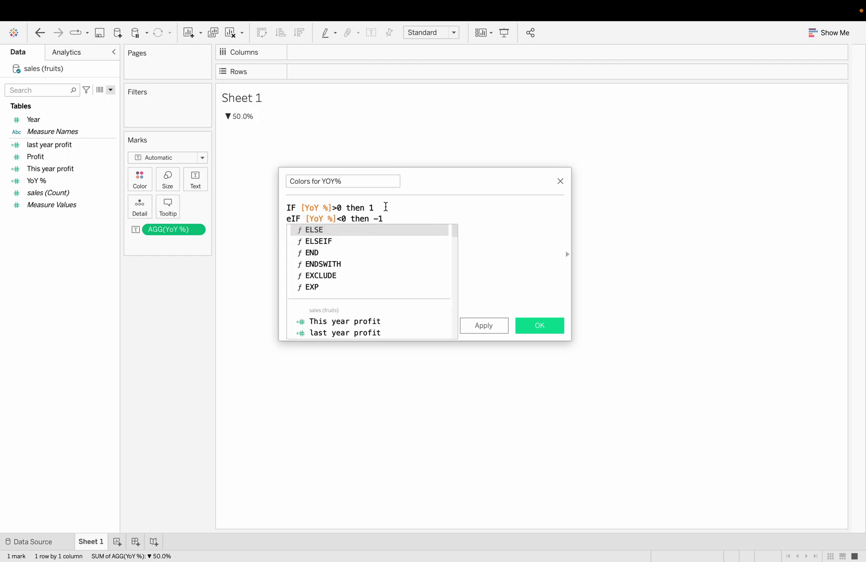
key("Down")
key("Return")
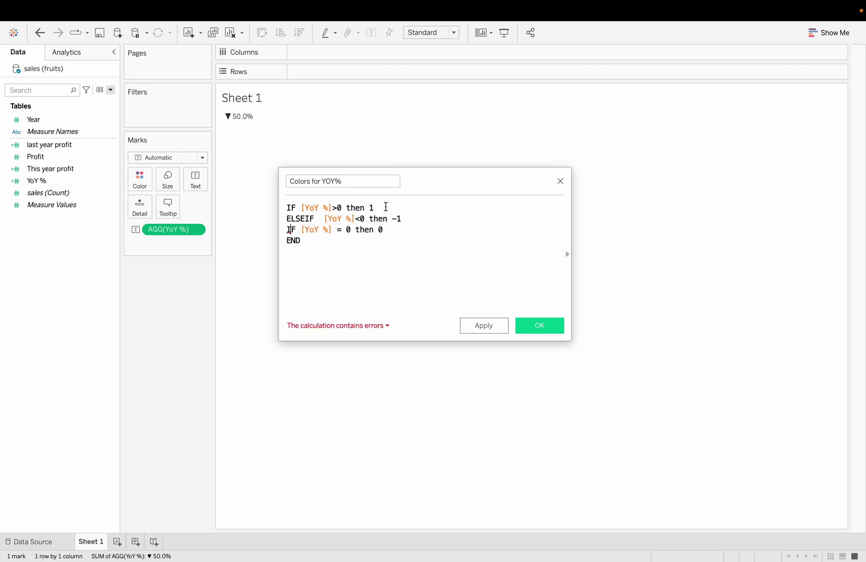
Change the IF that starts the third formula line to ELSEIF, and save the Colors for YOY% calculation.
type("e")
key("Down")
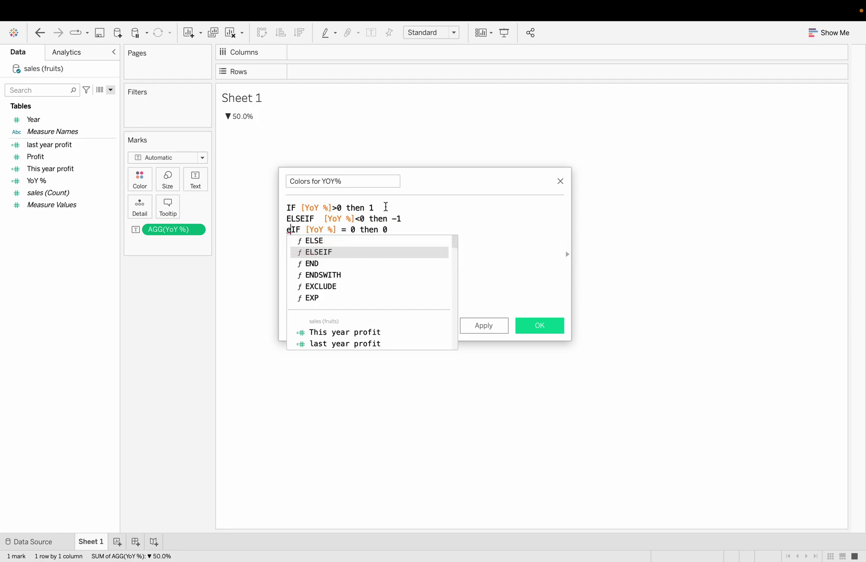
key("Return")
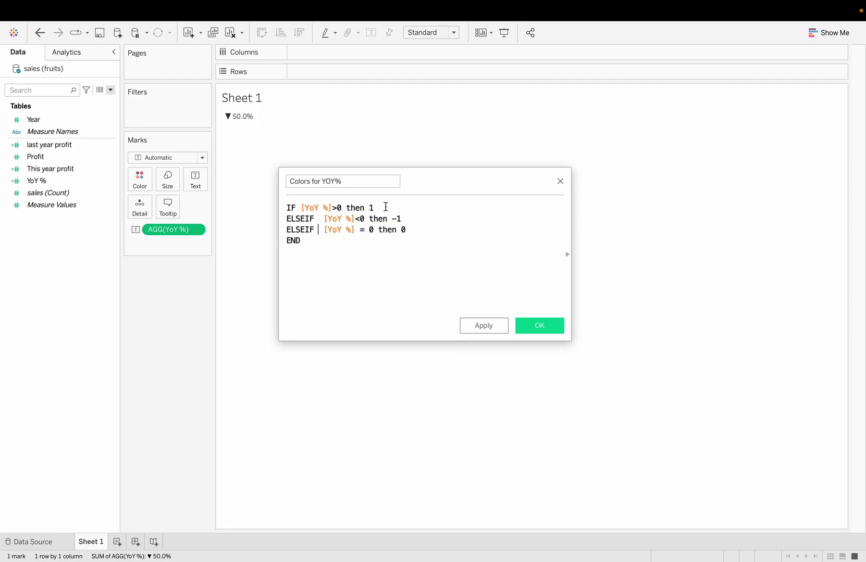
left_click(428, 225)
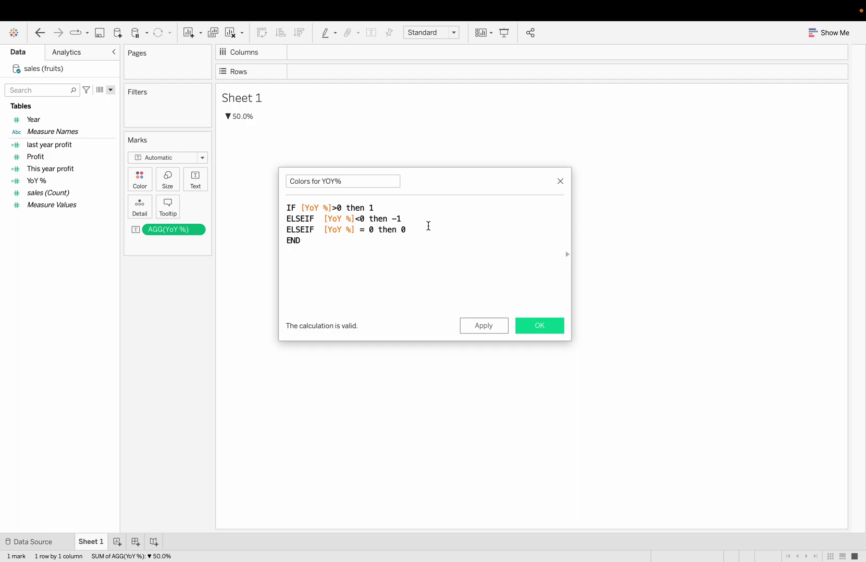
left_click(538, 327)
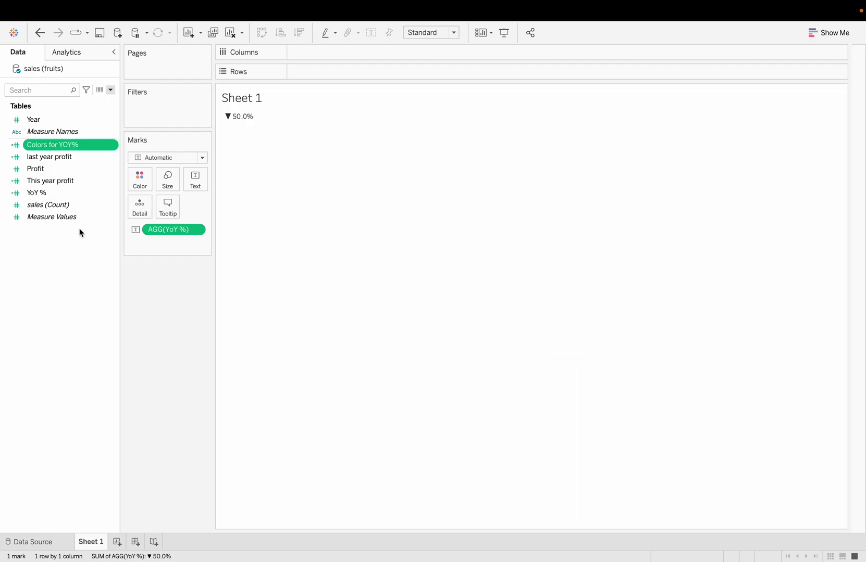
Convert the Colors for YOY% field to discrete and assign it to Color on the marks.
right_click(74, 148)
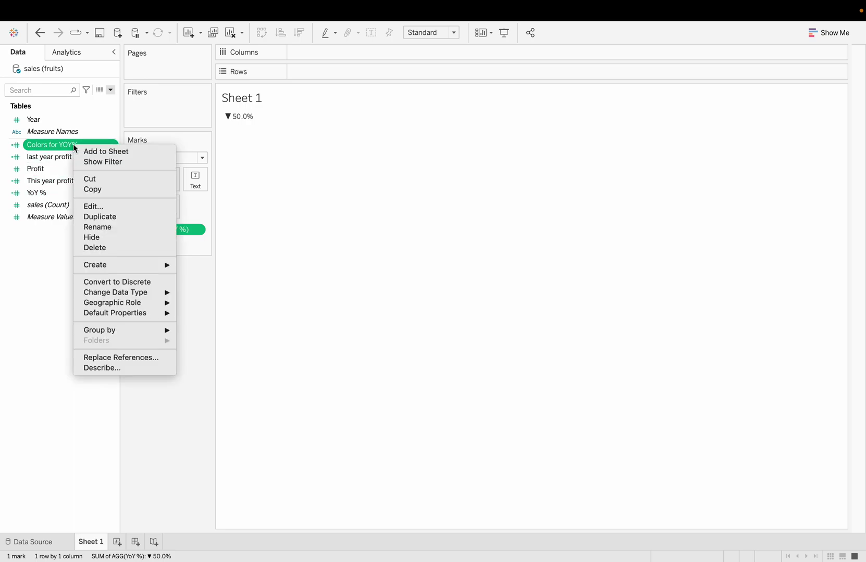
left_click(126, 282)
left_click(68, 146)
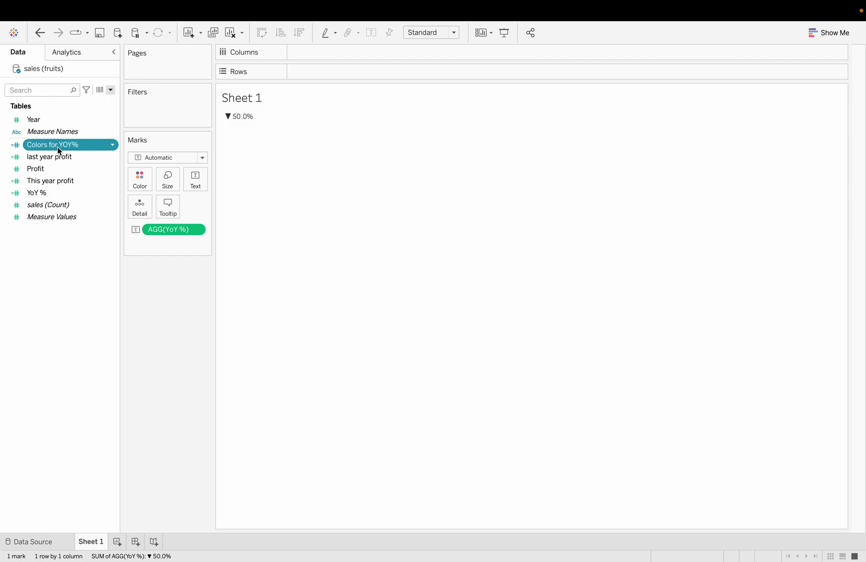
left_click_drag(57, 147, 138, 178)
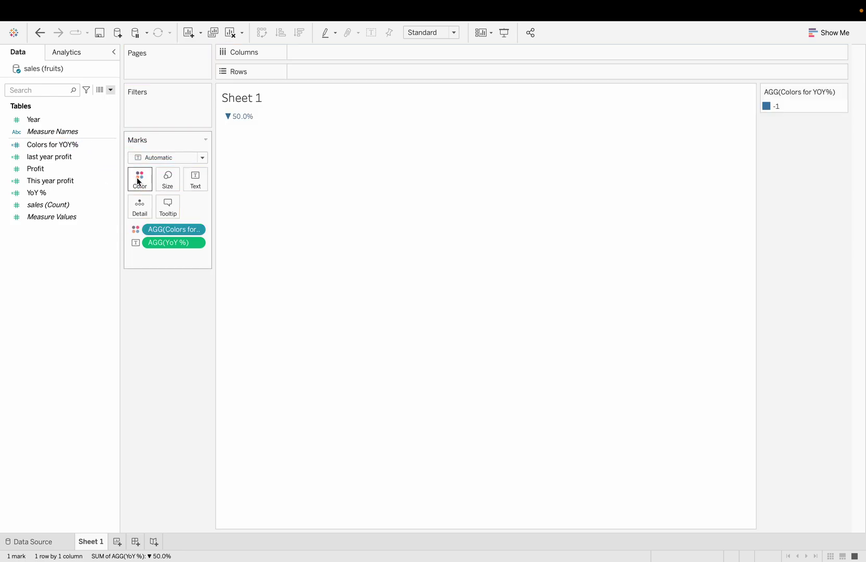
Edit the mark colors and assign red to the -1 item of Colors for YOY%.
mouse_move(245, 121)
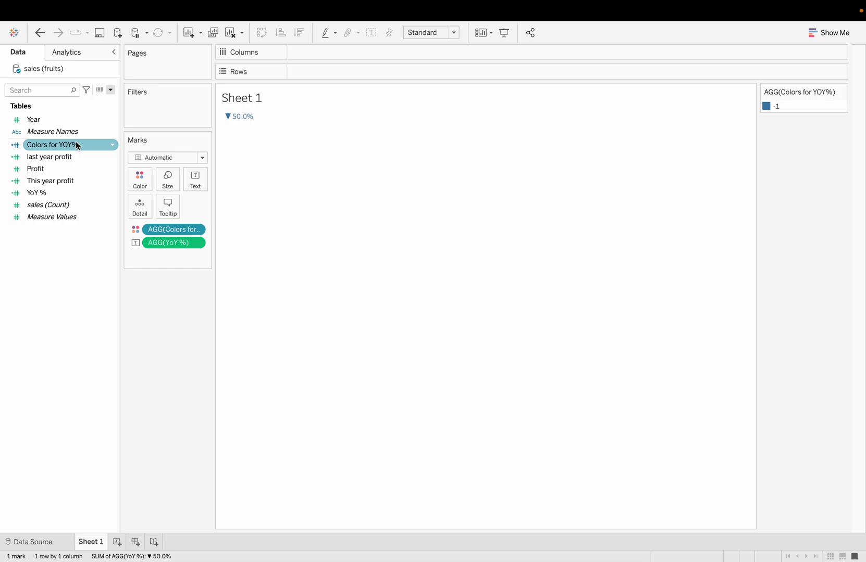
left_click(139, 187)
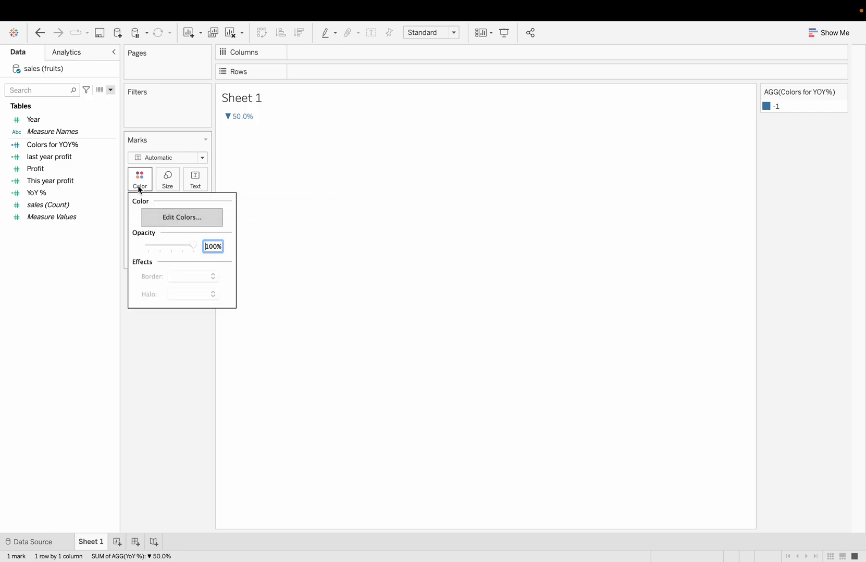
left_click(203, 218)
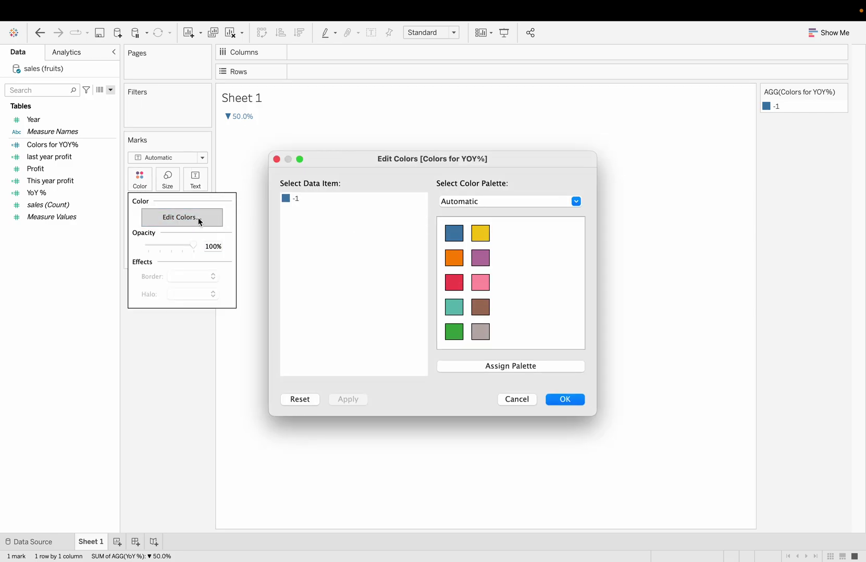
left_click(287, 200)
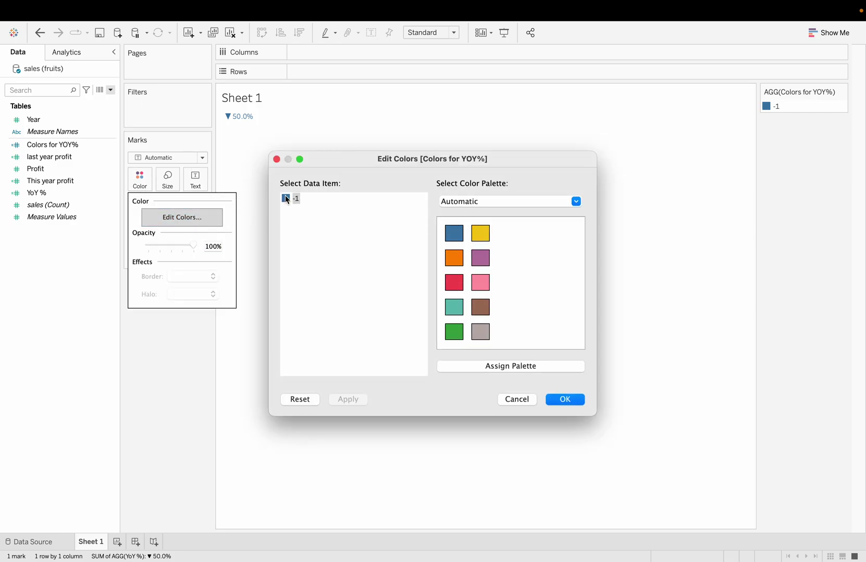
left_click(450, 280)
left_click(566, 400)
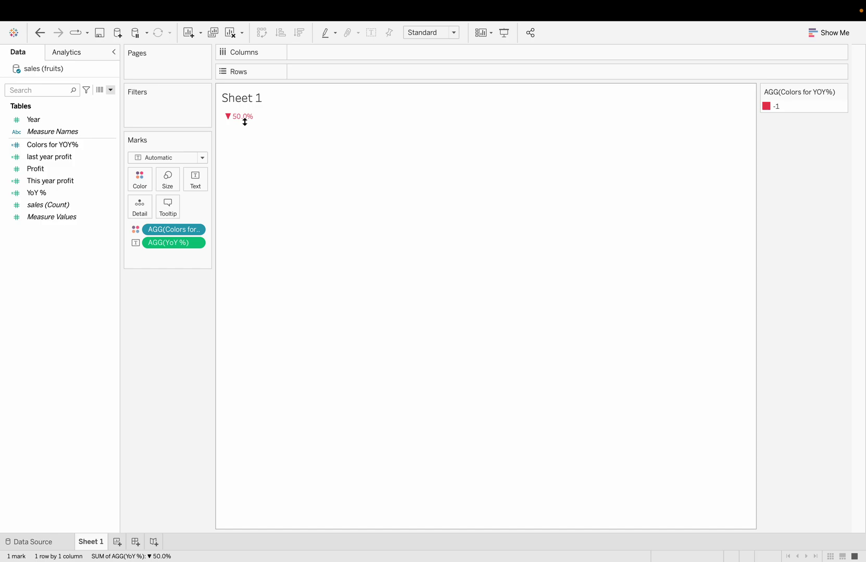
Edit the Colors for YOY% formula so the [YoY %]<0 line returns 1, and save it.
left_click(41, 147)
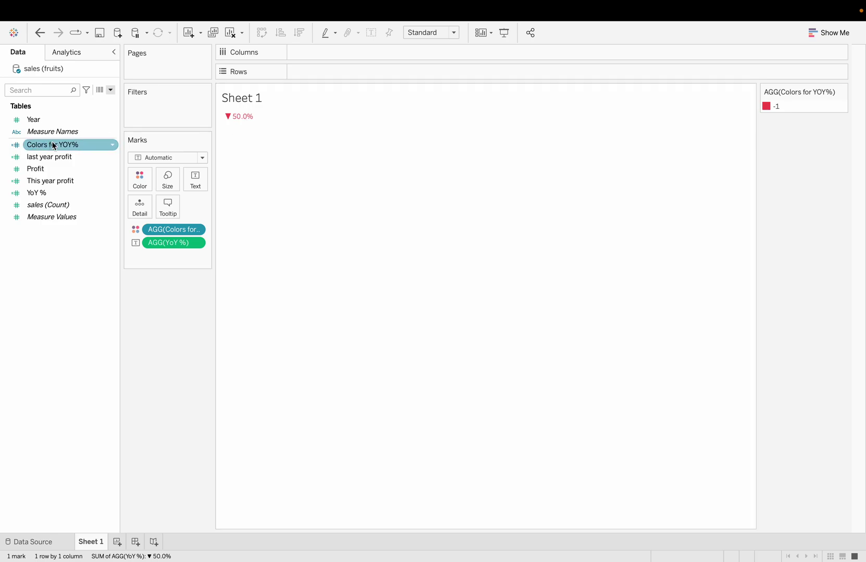
right_click(53, 146)
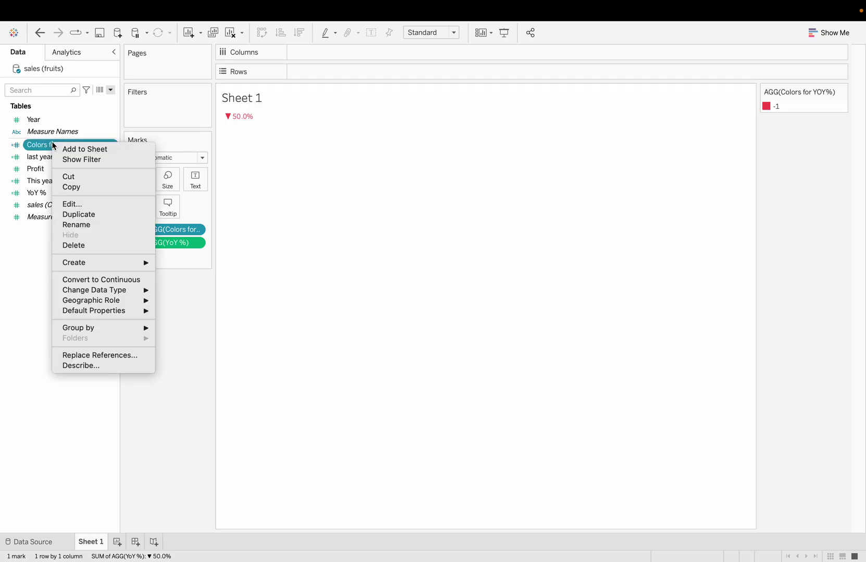
left_click(104, 205)
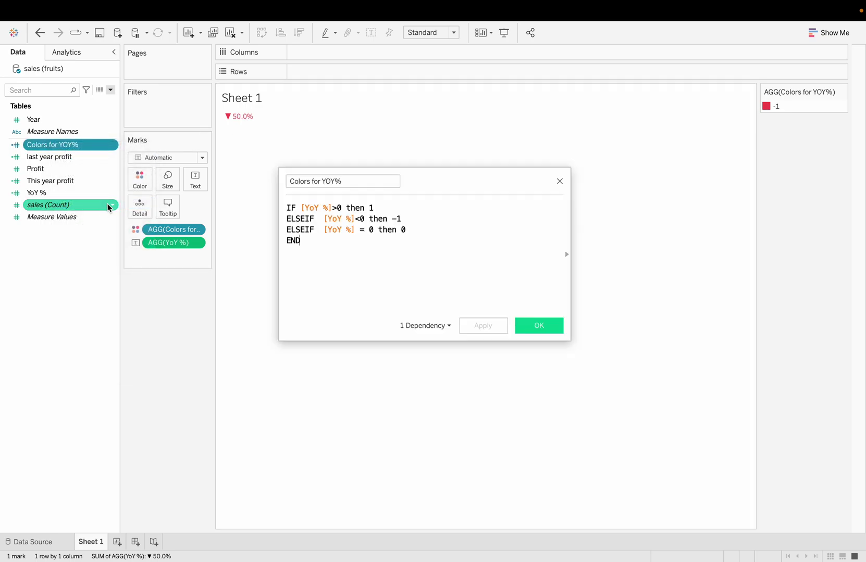
left_click(397, 220)
key("BackSpace")
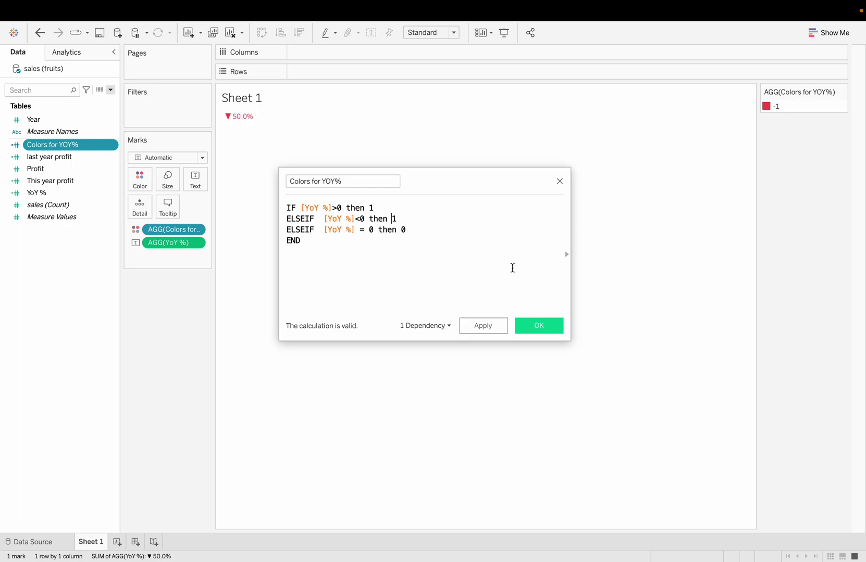
left_click(539, 326)
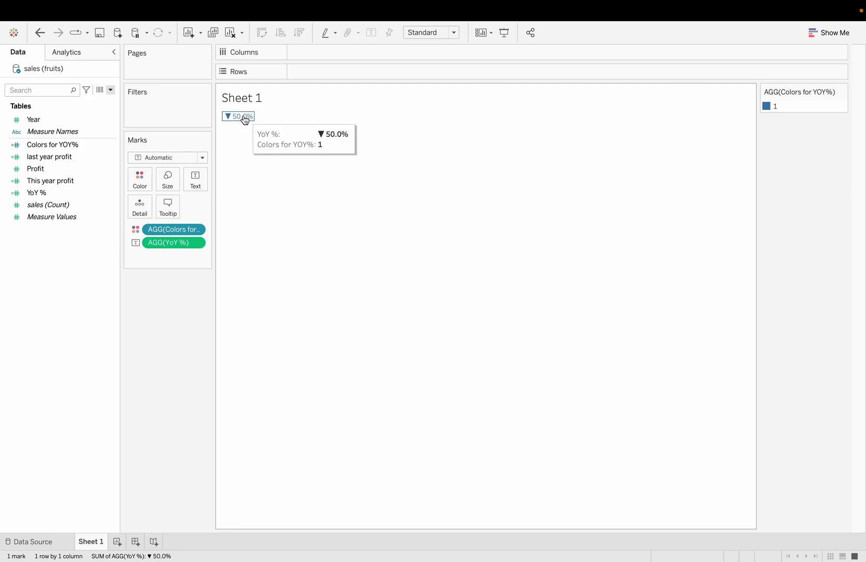
Edit the mark colors and assign green to the 1 item of Colors for YOY%.
left_click(140, 181)
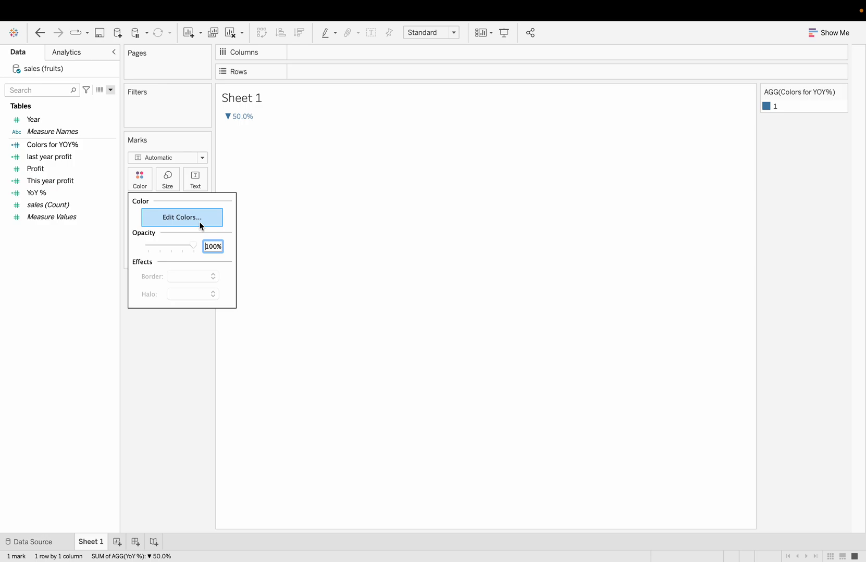
left_click(178, 222)
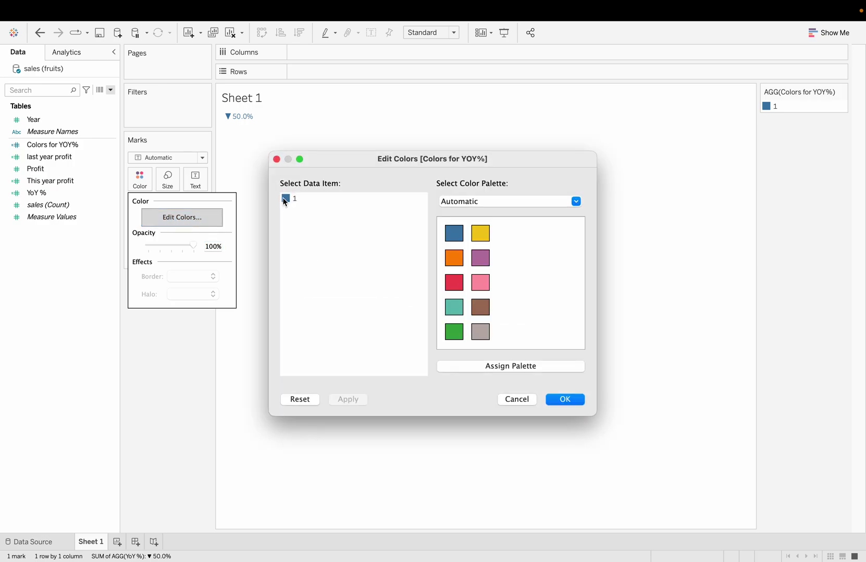
left_click(286, 199)
left_click(452, 336)
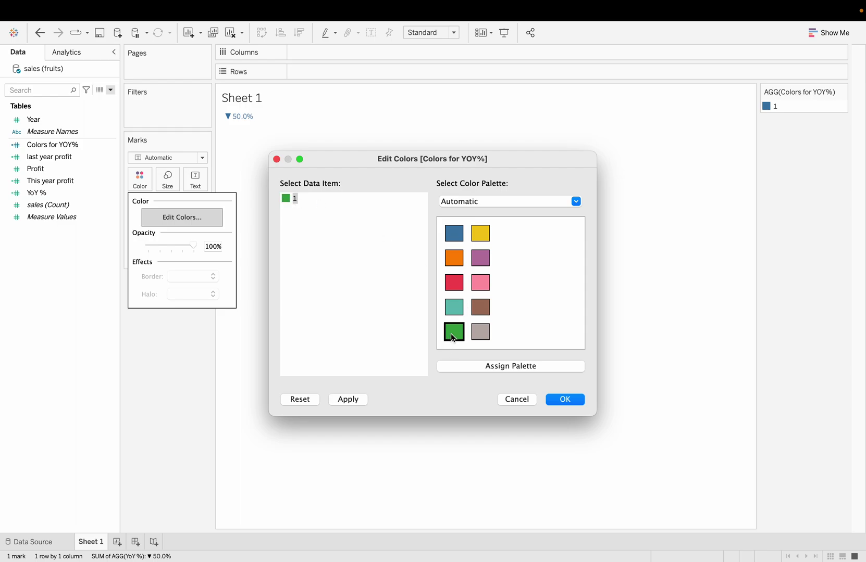
left_click(565, 400)
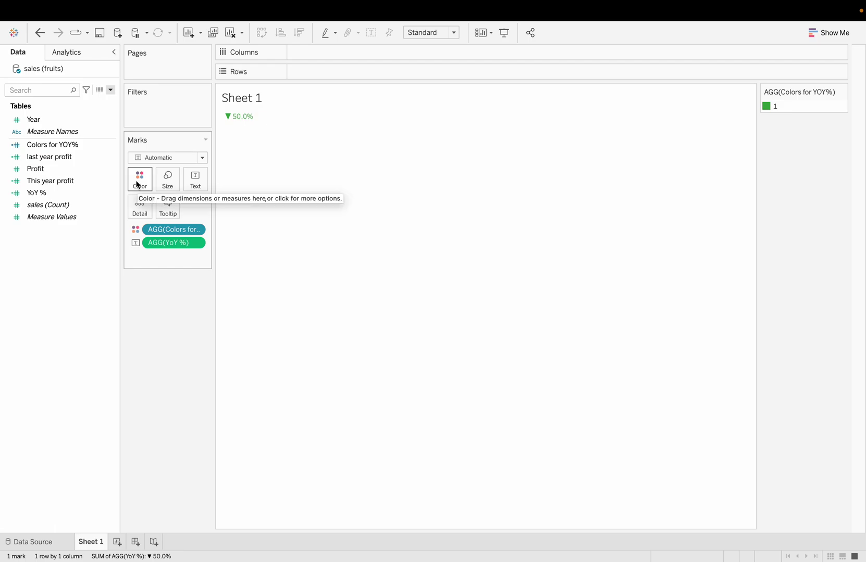
Edit the Colors for YOY% formula so the [YoY %]<0 line returns 0, and save it.
right_click(55, 148)
left_click(96, 207)
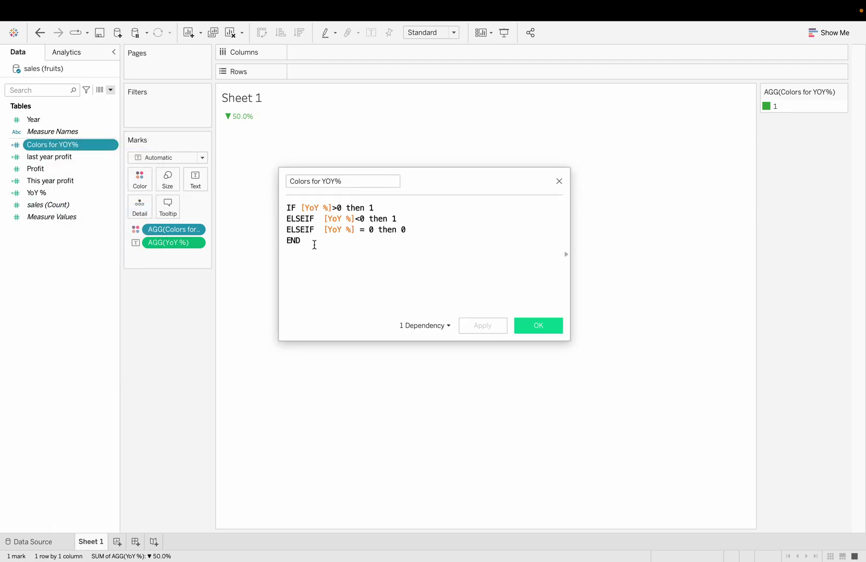
left_click(397, 218)
key("BackSpace")
type("0")
left_click(554, 328)
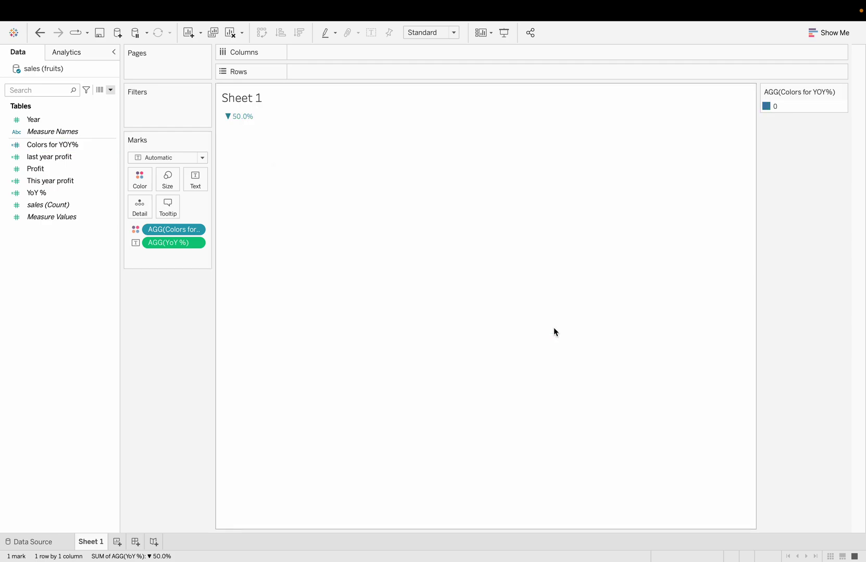
Edit the mark colors and assign orange to the 0 item of Colors for YOY%.
left_click(139, 179)
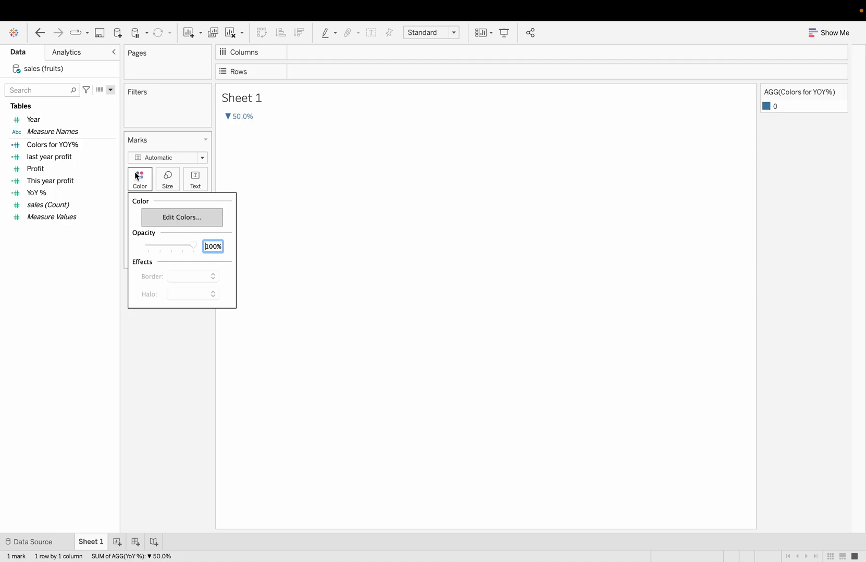
left_click(187, 219)
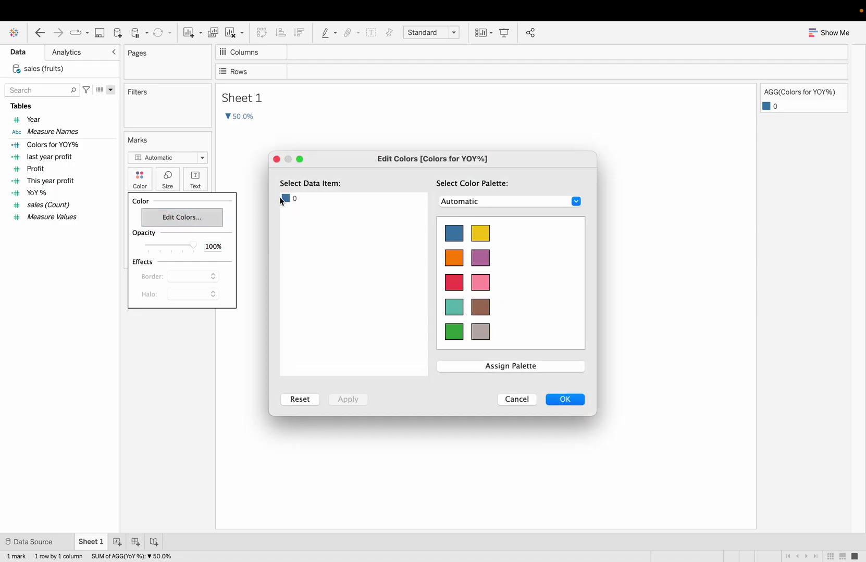
left_click(454, 258)
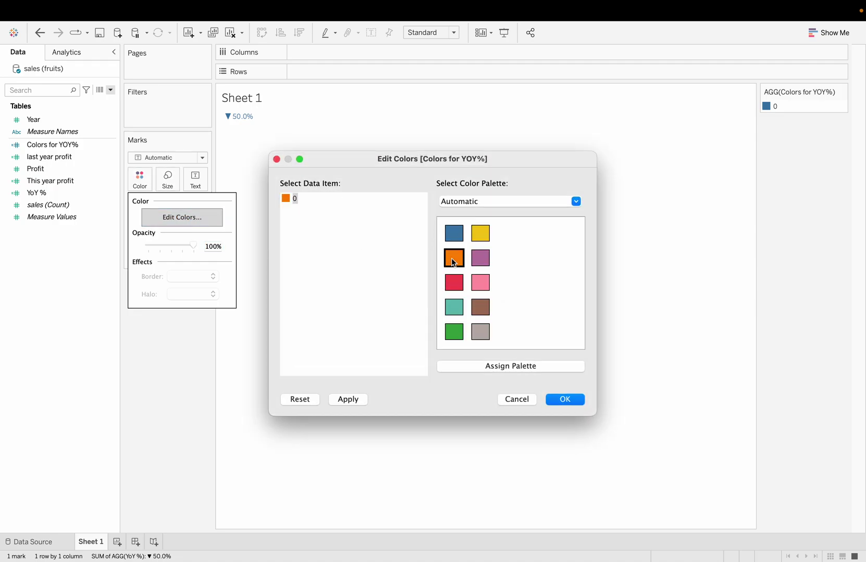
left_click(561, 400)
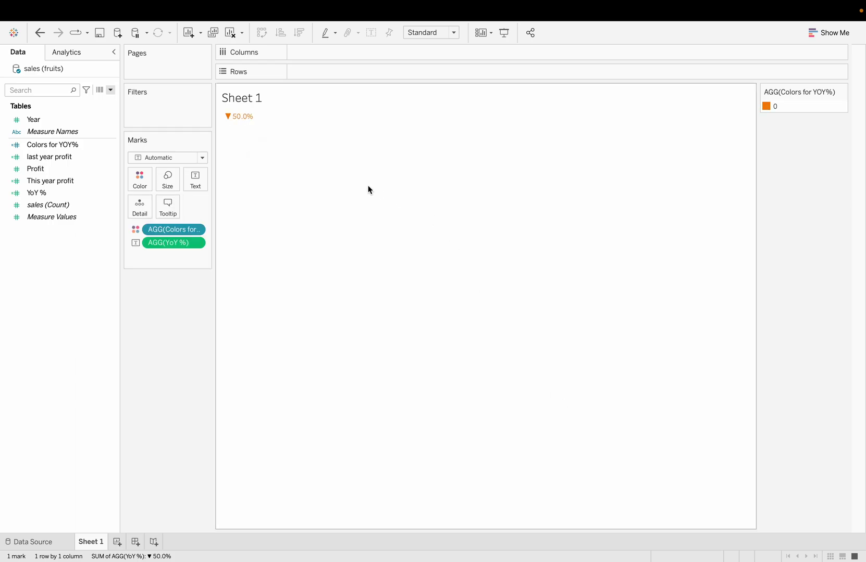
Edit the Colors for YOY% formula so the [YoY %]<0 line returns -1, and save it.
right_click(77, 148)
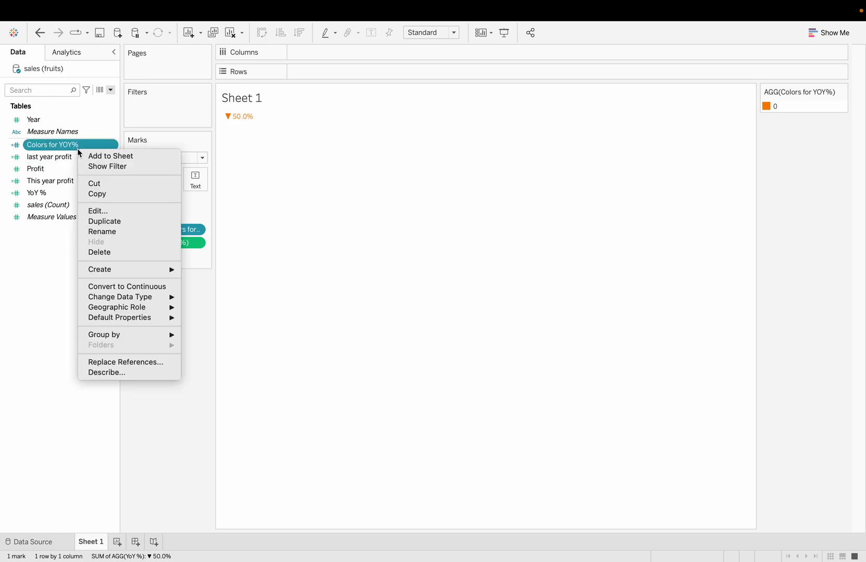
left_click(107, 214)
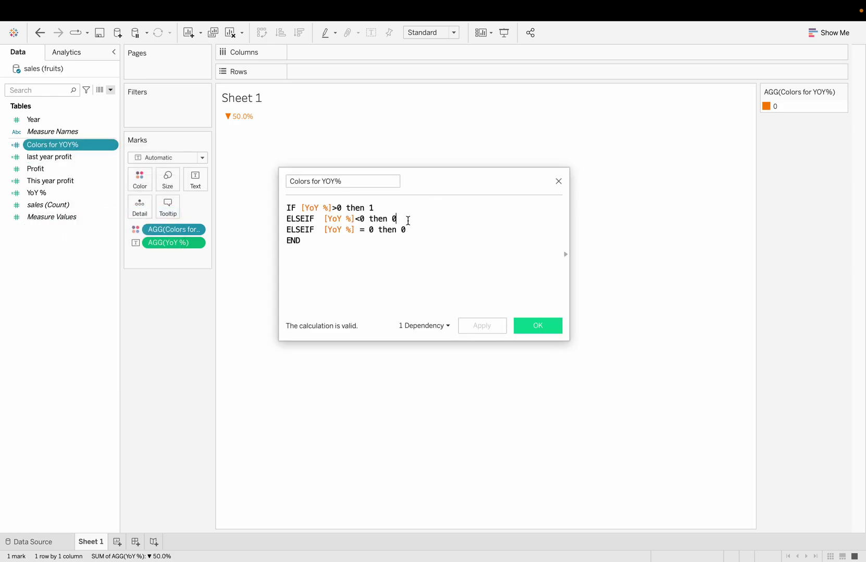
key("BackSpace")
type("-")
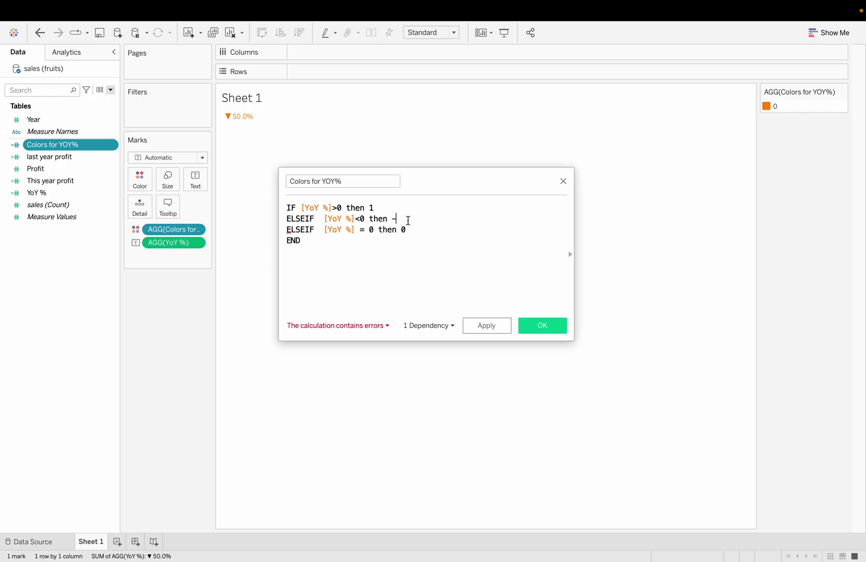
type("1")
left_click(543, 326)
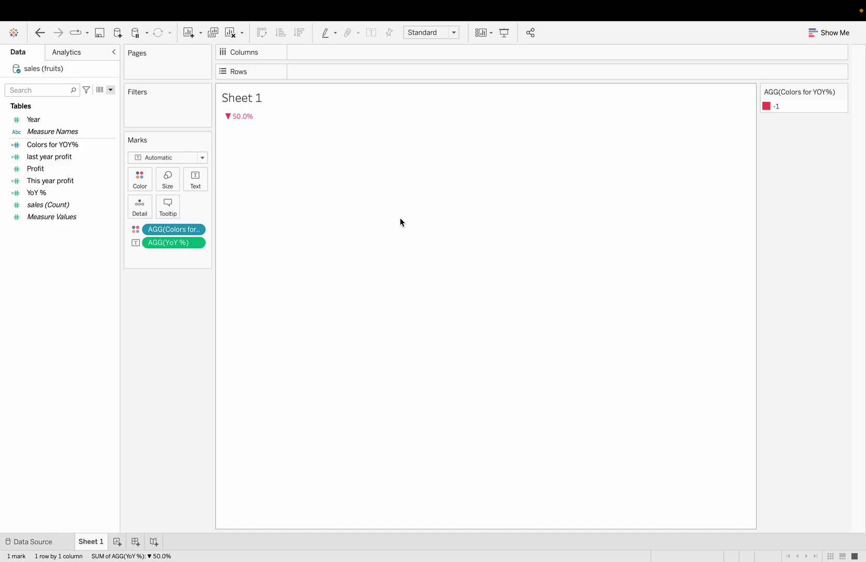
Switch to the fruits workbook in Excel and close the note window covering its sales sheet.
key("ctrl+Left")
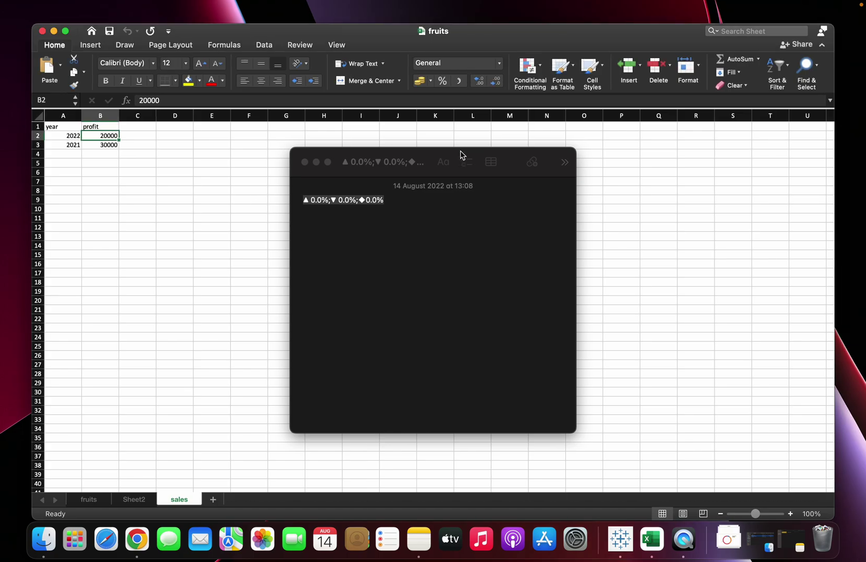
left_click(305, 162)
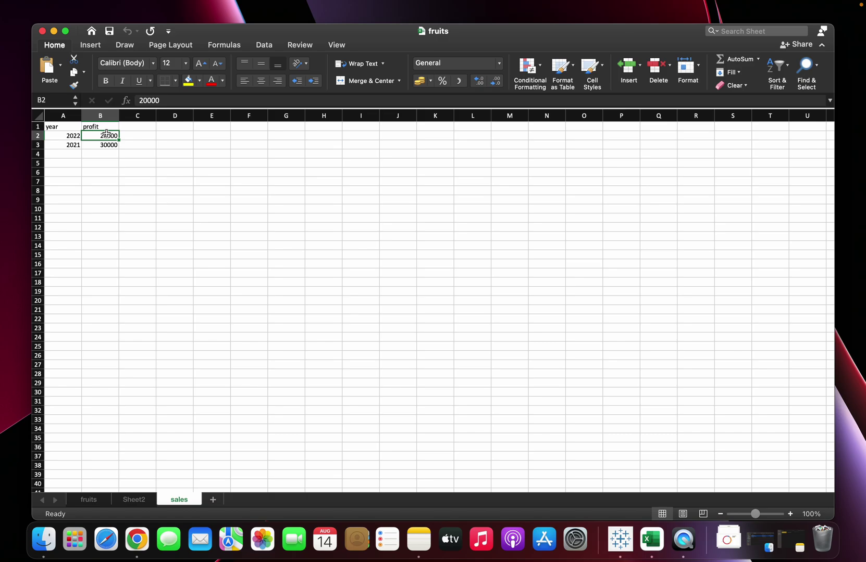
Set the 2022 profit in the sales sheet to 50000.
type("5")
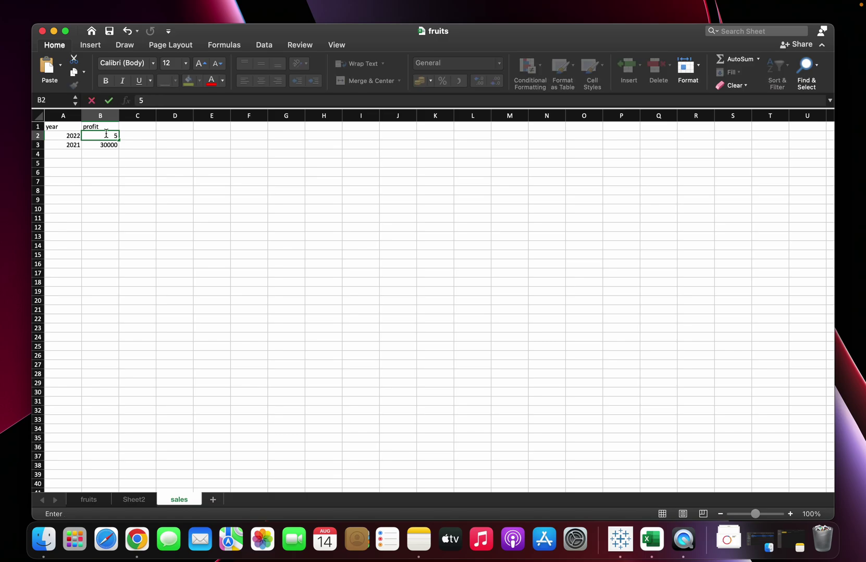
type("0000")
key("Return")
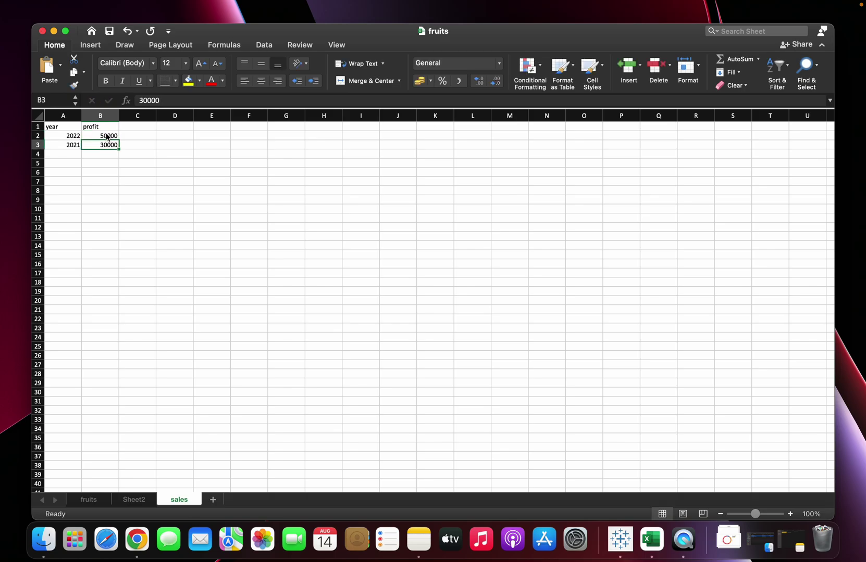
Switch to Tableau, refresh the sales (fruits) data source, and return to Sheet 1.
left_click(611, 542)
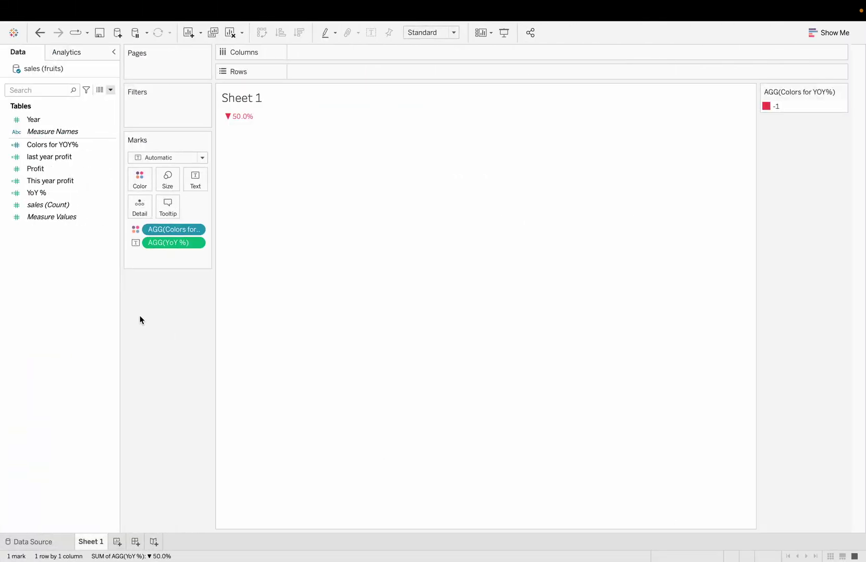
left_click(43, 543)
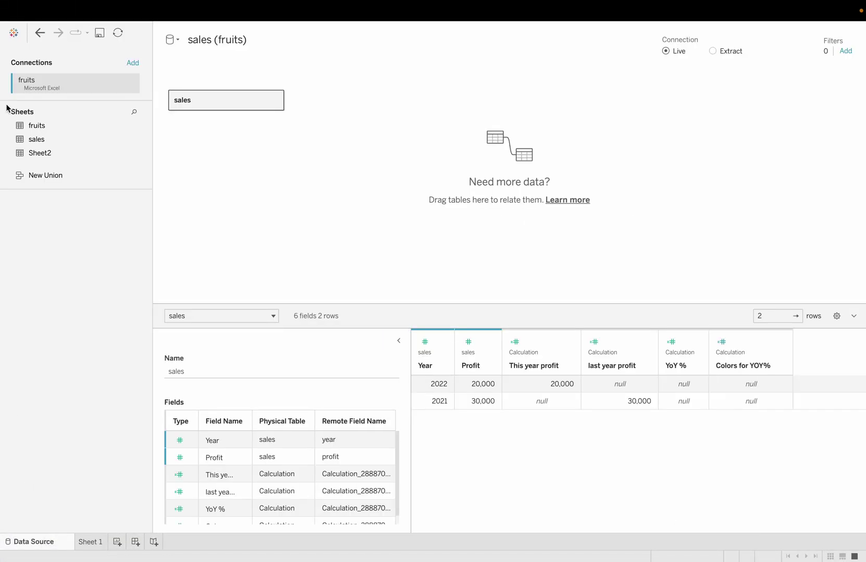
left_click(119, 38)
left_click(87, 543)
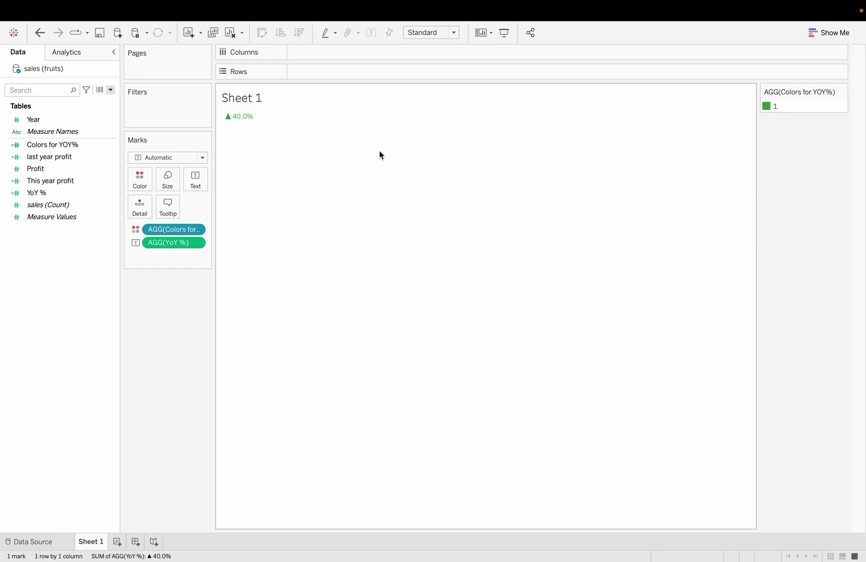
Remove the Colors for YOY% line from the mark's tooltip, leaving only the YoY % line, and save the tooltip.
mouse_move(227, 123)
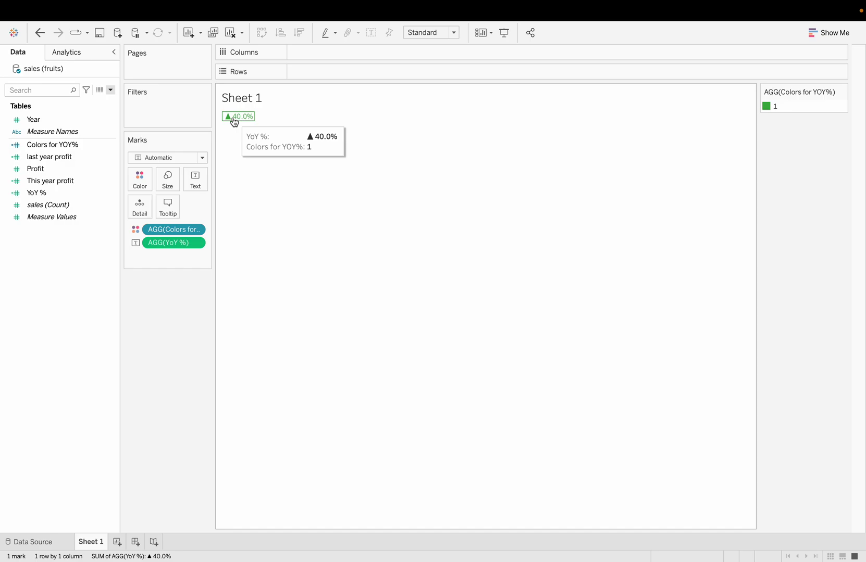
left_click(171, 208)
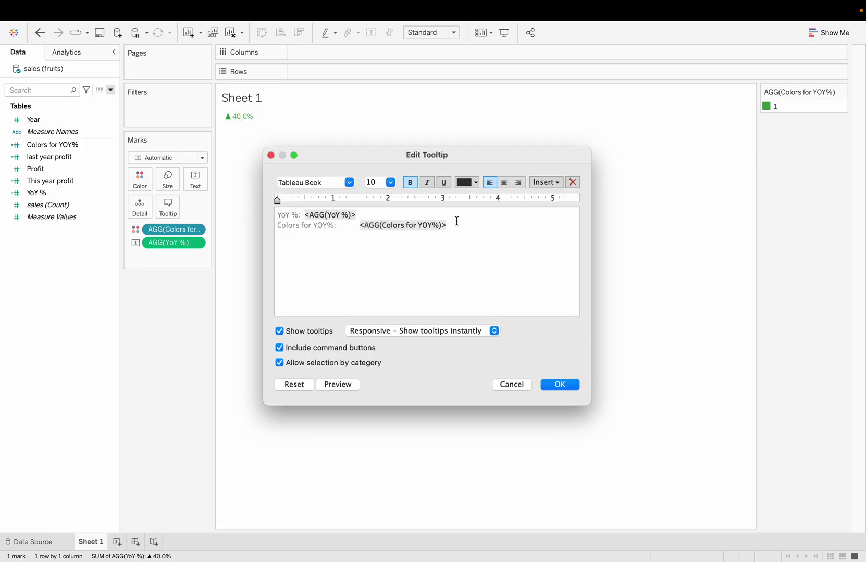
left_click(276, 225, "shift")
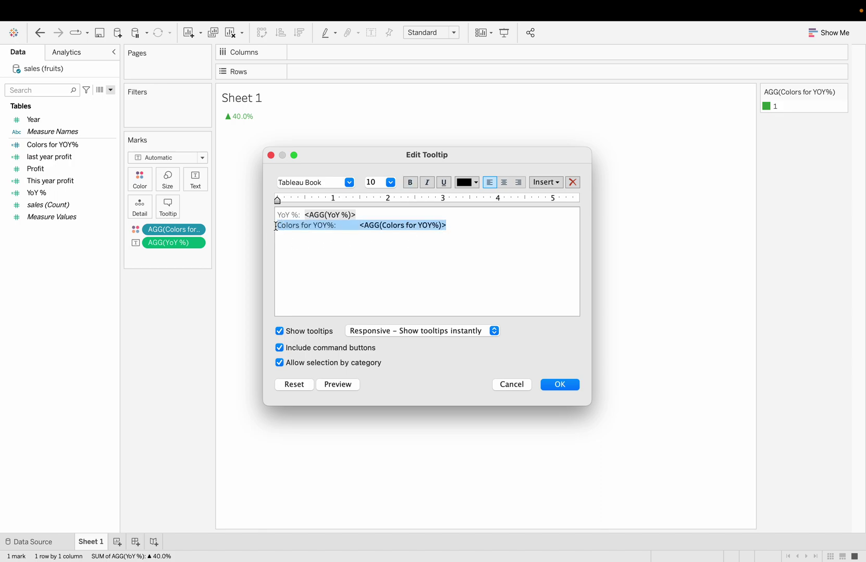
key("BackSpace")
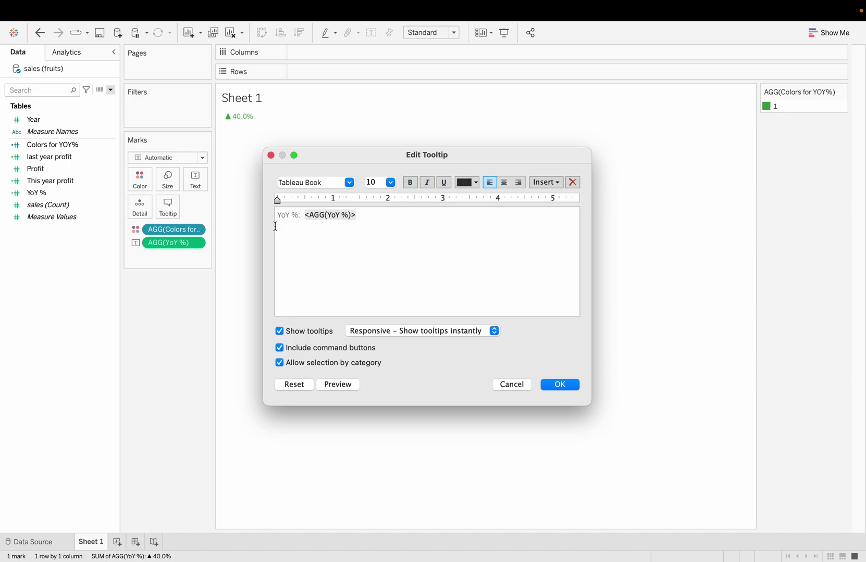
left_click(567, 385)
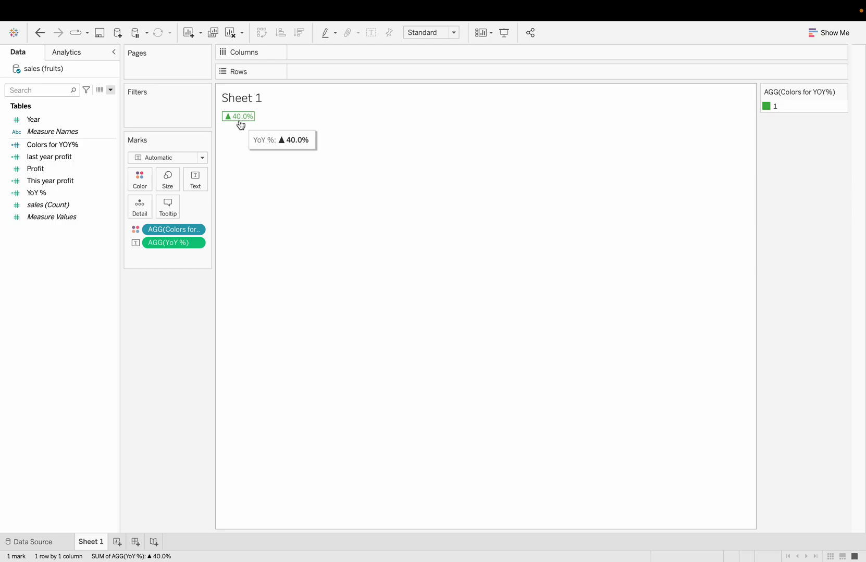